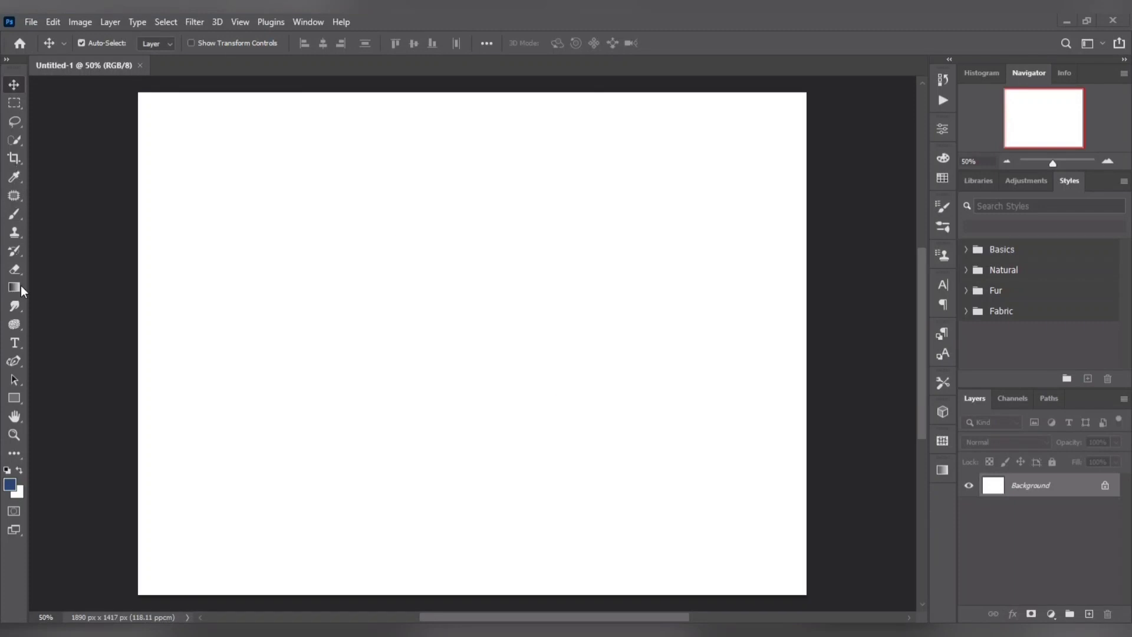
# Add a 'CS' text layer in the upper left of the canvas.
pyautogui.click(15, 343)
pyautogui.click(286, 289)
pyautogui.press('BackSpace')
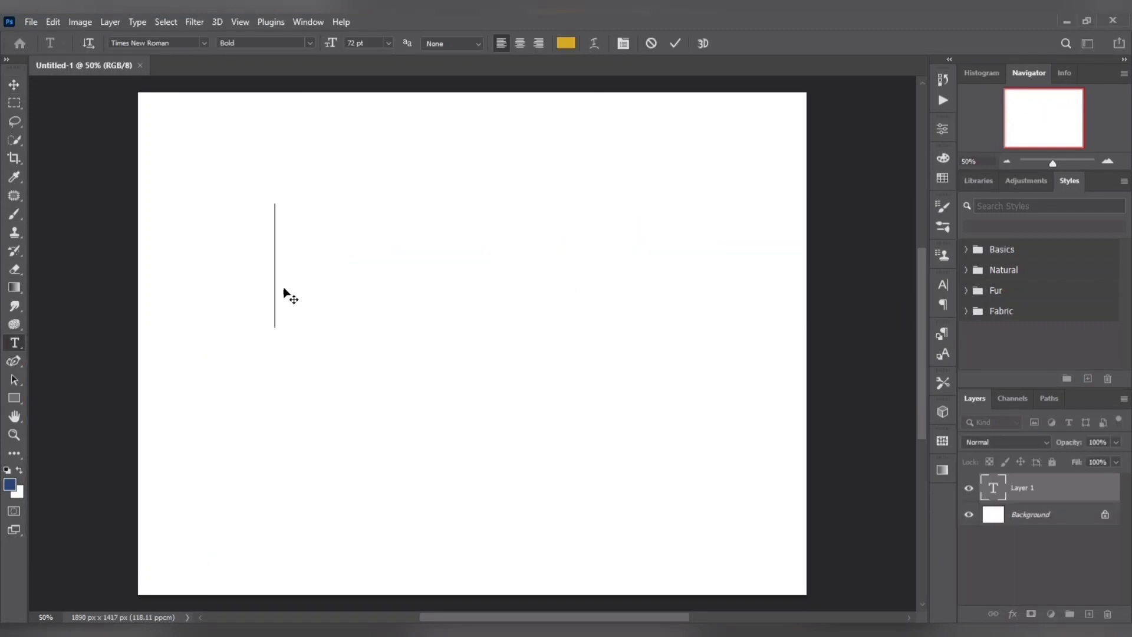
pyautogui.write('CS')
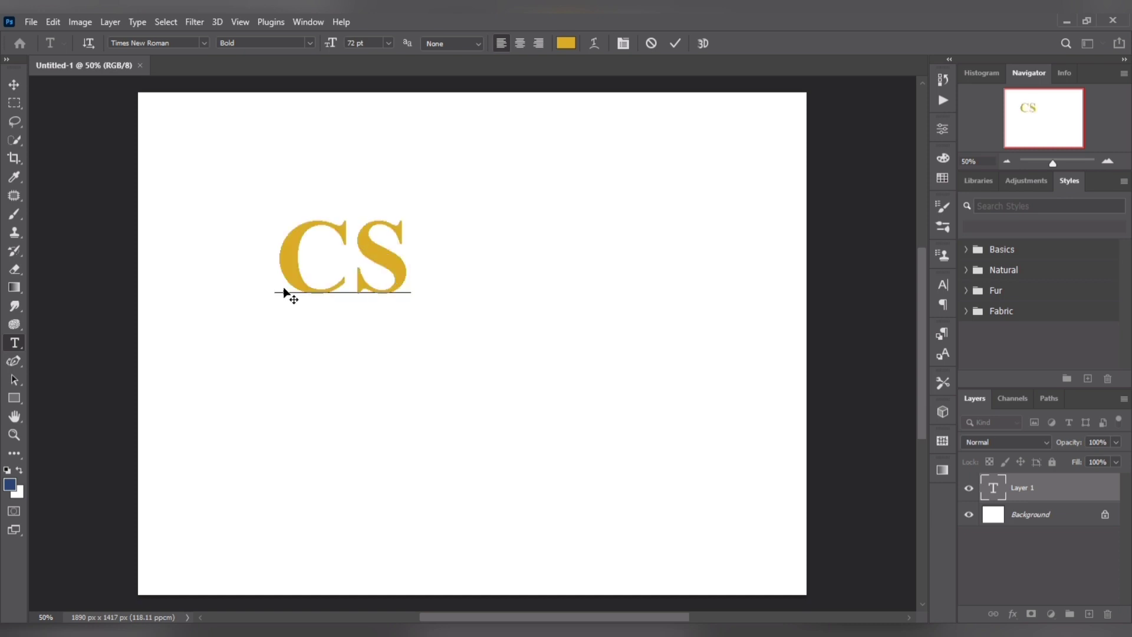
# Recolour the CS text to blue-violet #403786.
pyautogui.hotkey('ctrl', 'a')
pyautogui.click(565, 43)
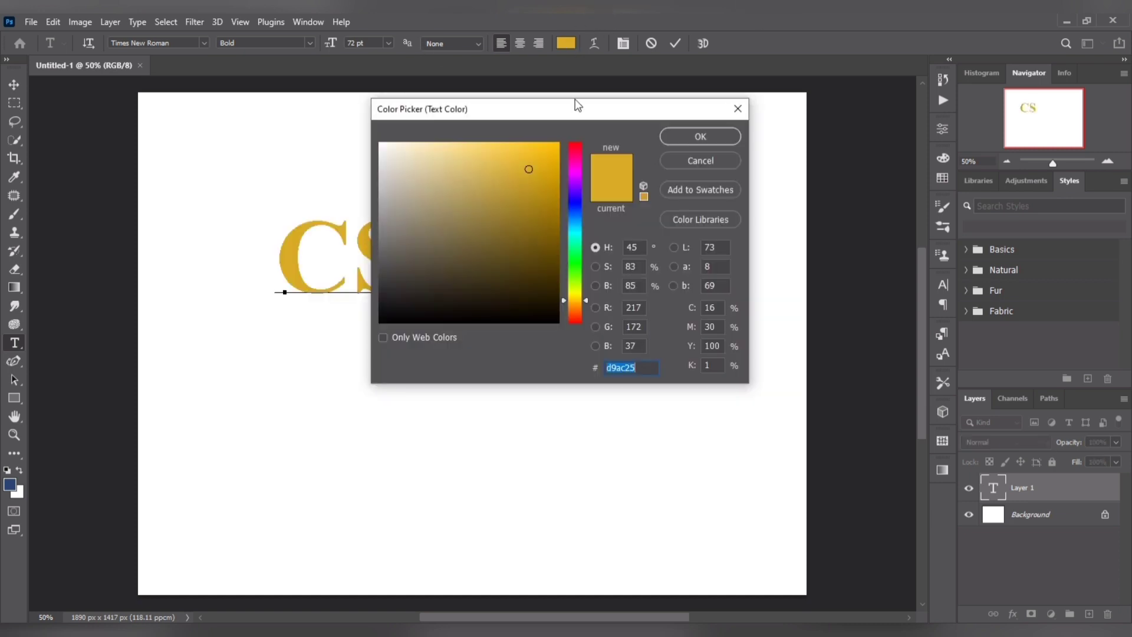
pyautogui.click(579, 199)
pyautogui.moveTo(509, 204)
pyautogui.mouseDown()
pyautogui.moveTo(471, 230)
pyautogui.moveTo(486, 228)
pyautogui.mouseUp()
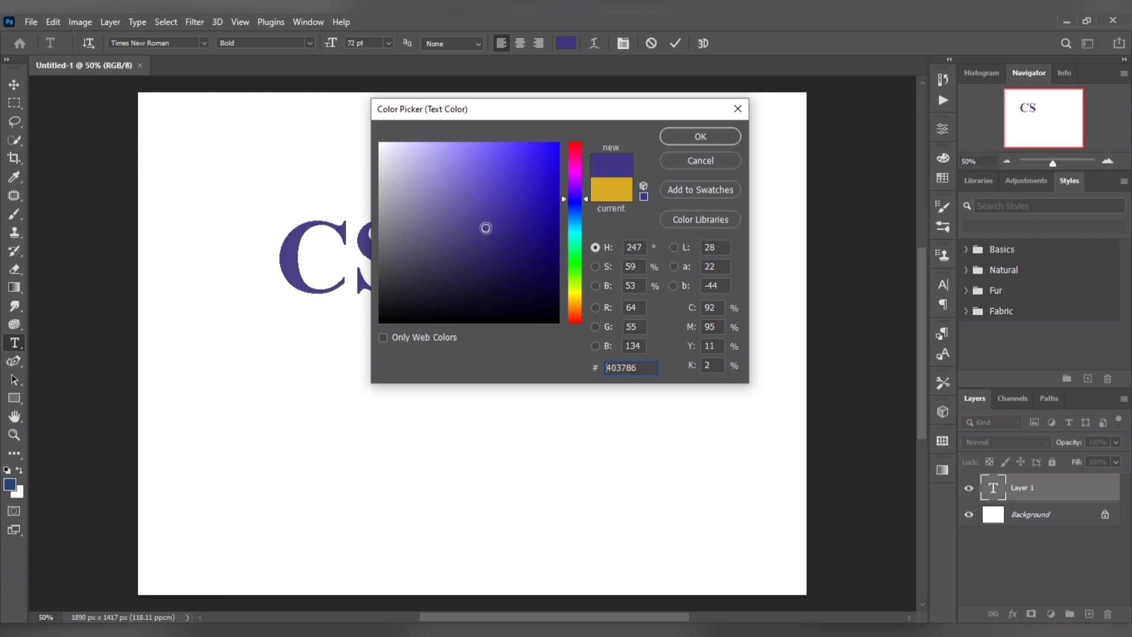
pyautogui.click(681, 138)
# Review the character settings for the bold Times New Roman 72 pt text.
pyautogui.click(943, 284)
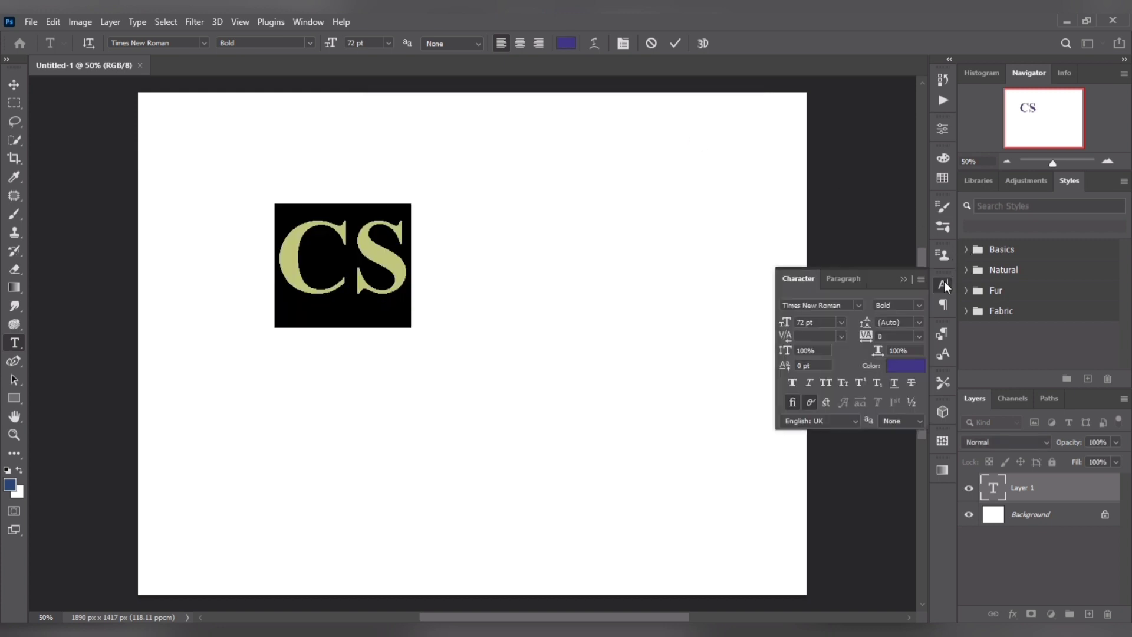
pyautogui.click(842, 322)
pyautogui.click(353, 297)
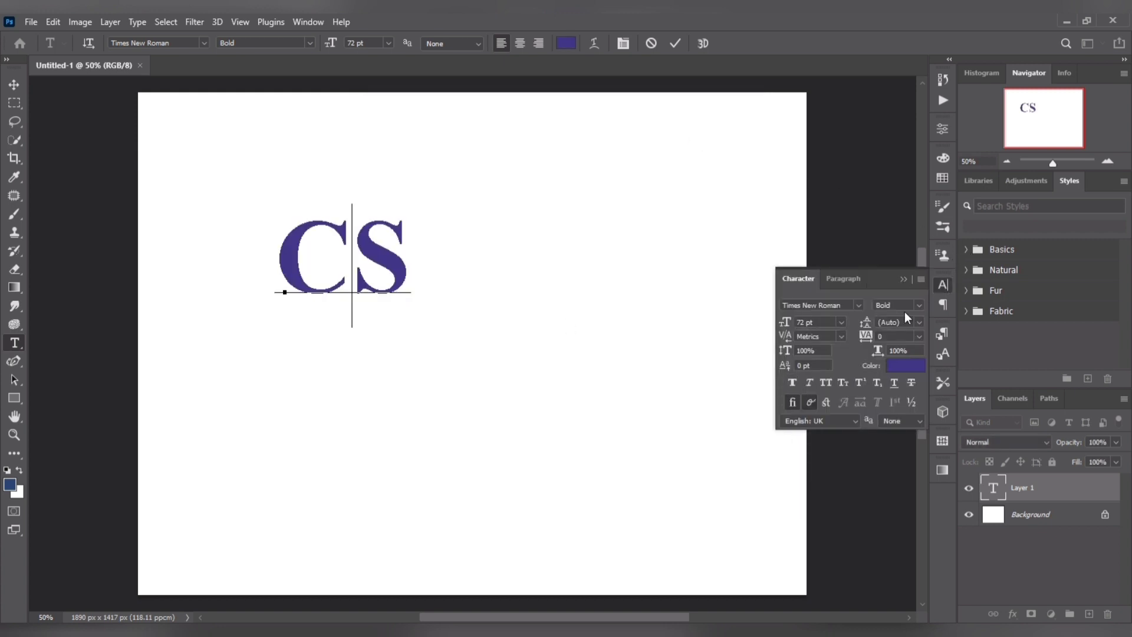
pyautogui.click(943, 285)
# Move the CS text right and down toward the centre and scale it to about 147%.
pyautogui.click(13, 90)
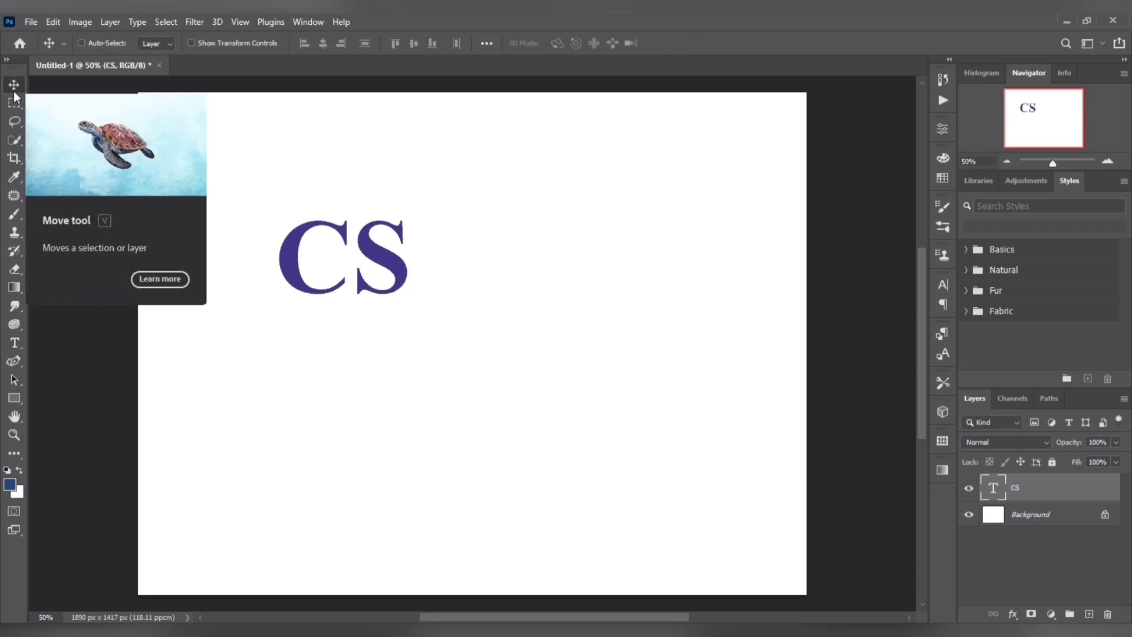
pyautogui.moveTo(360, 269); pyautogui.dragTo(465, 307)
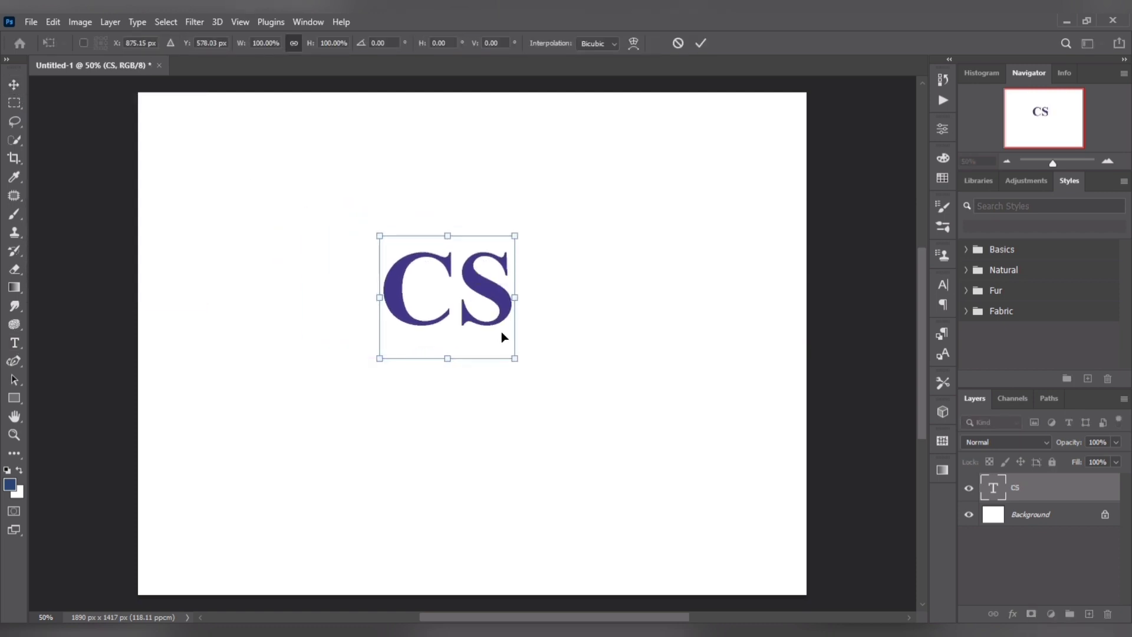
pyautogui.moveTo(515, 359); pyautogui.dragTo(587, 410)
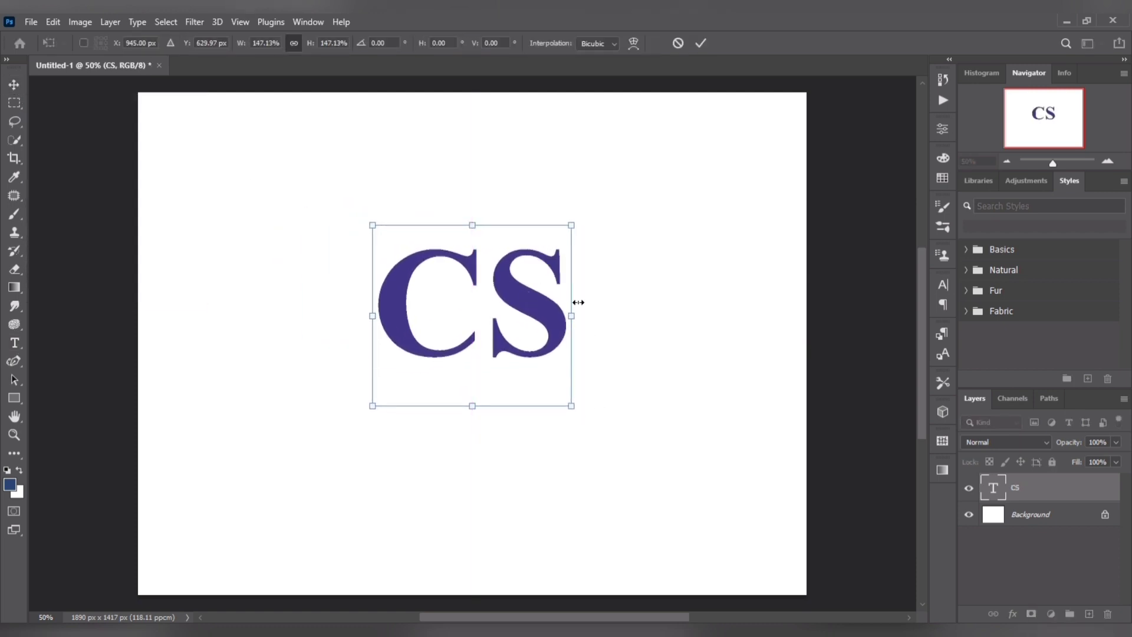
pyautogui.hotkey('ctrl', '+')
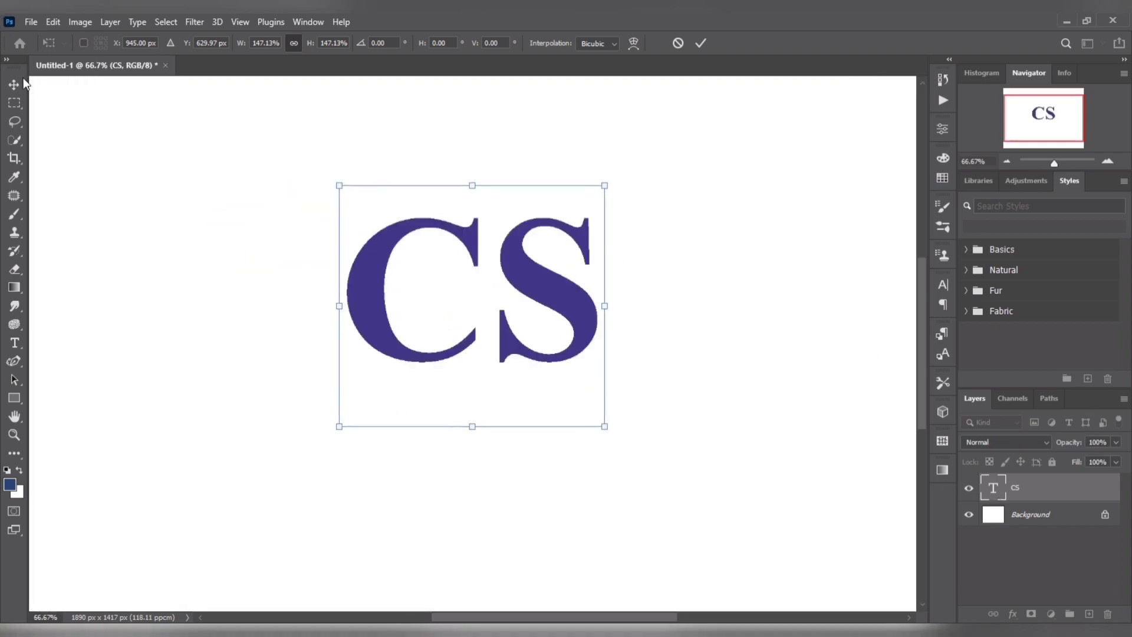
pyautogui.press('Return')
# Rasterize the CS text and cut the C onto its own Layer 1.
pyautogui.rightClick(1050, 490)
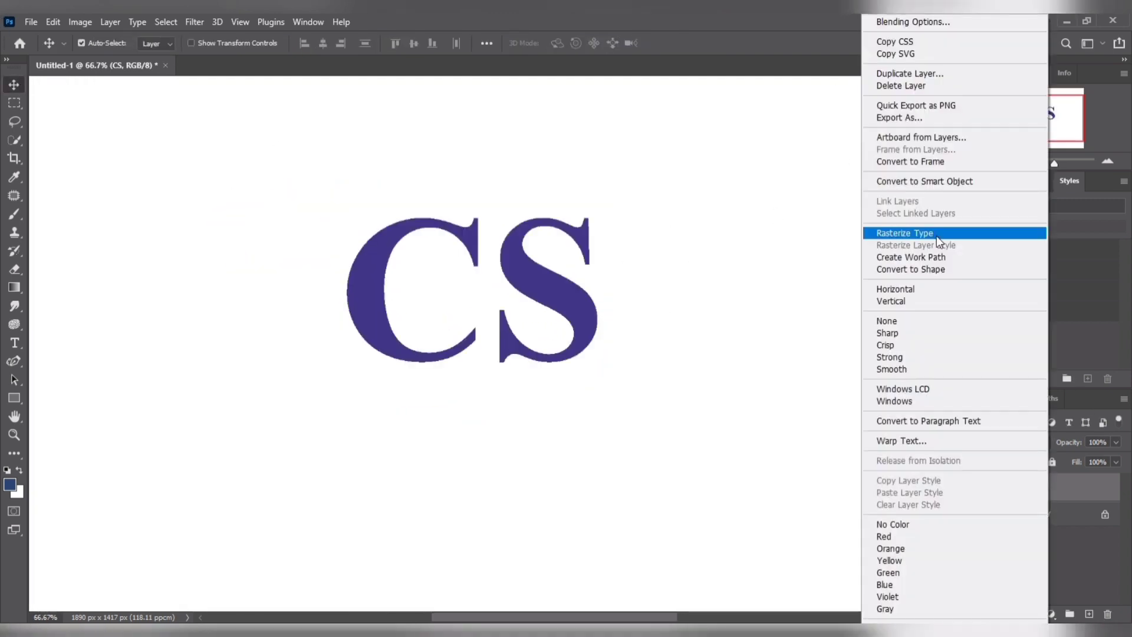
pyautogui.click(937, 233)
pyautogui.click(14, 103)
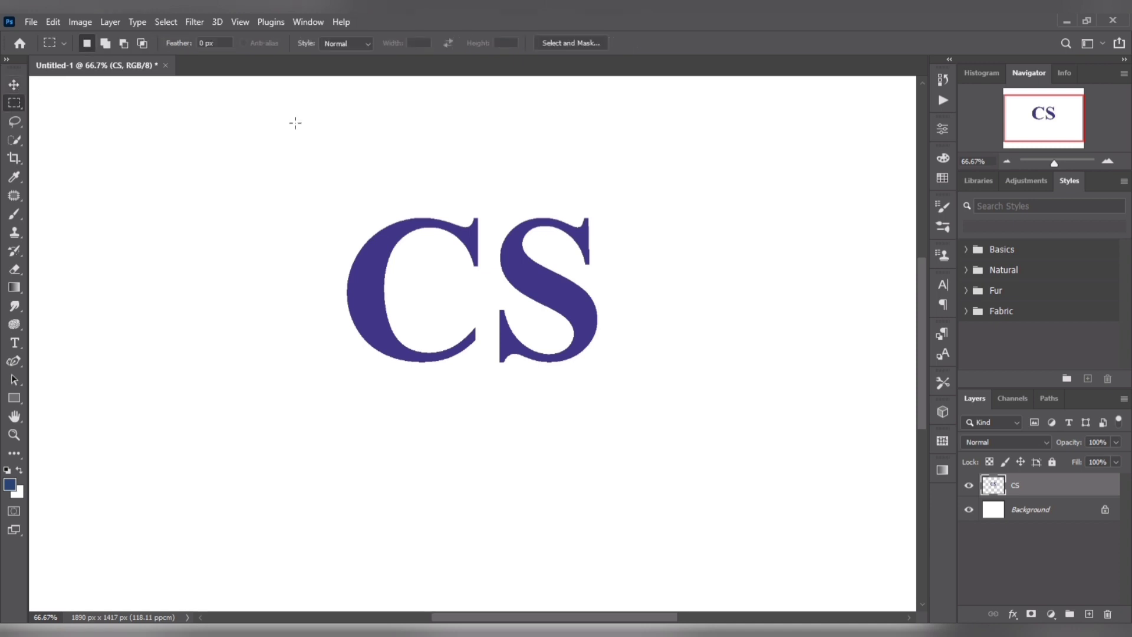
pyautogui.moveTo(319, 173); pyautogui.dragTo(490, 379)
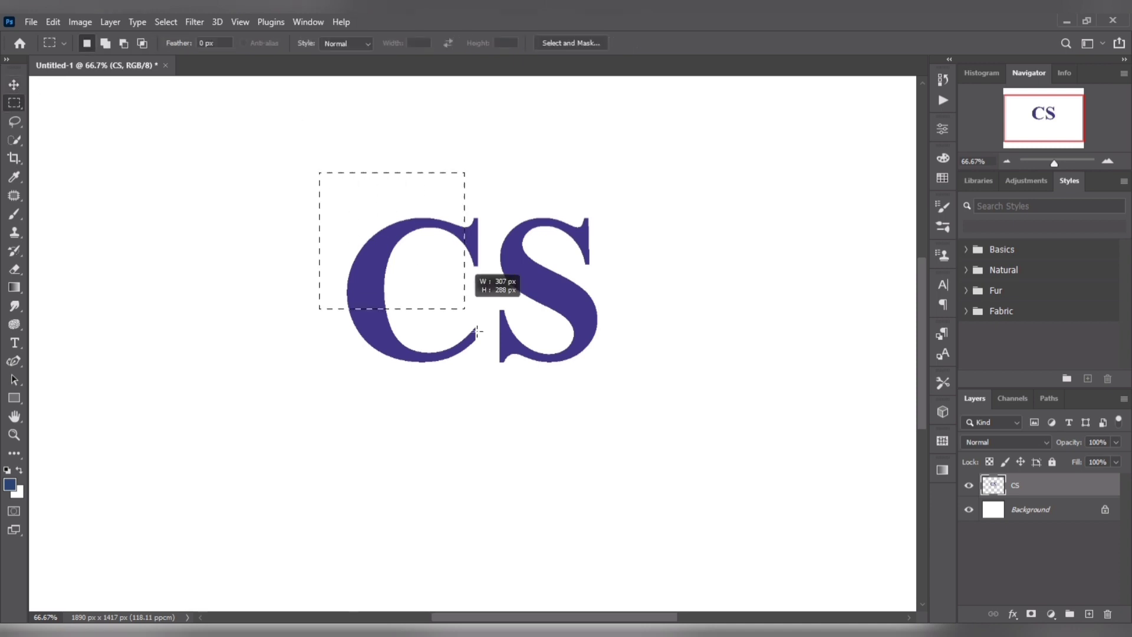
pyautogui.rightClick(479, 364)
pyautogui.click(513, 195)
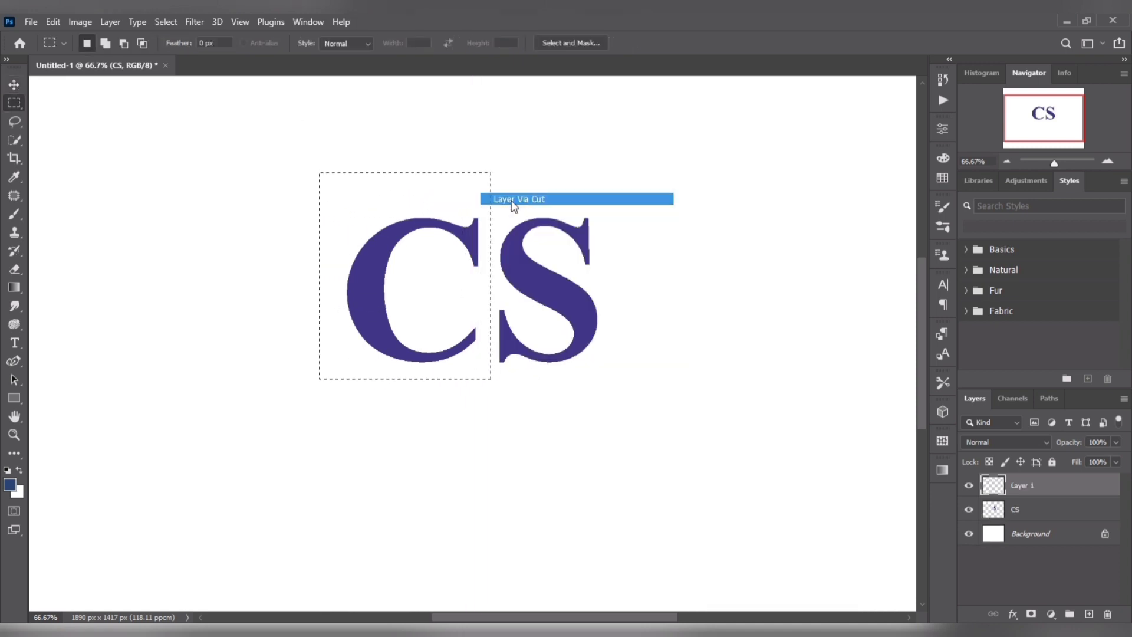
# Toggle the C and S layer visibility to verify the split, then start transforming the C.
pyautogui.click(969, 485)
pyautogui.click(969, 485)
pyautogui.click(969, 510)
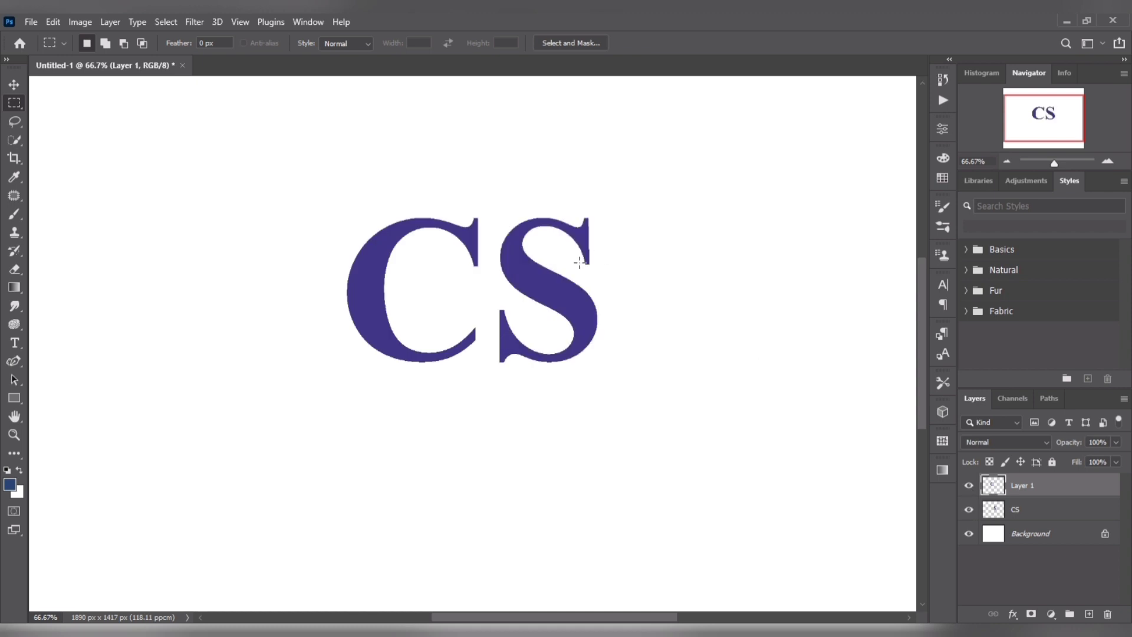
pyautogui.click(15, 86)
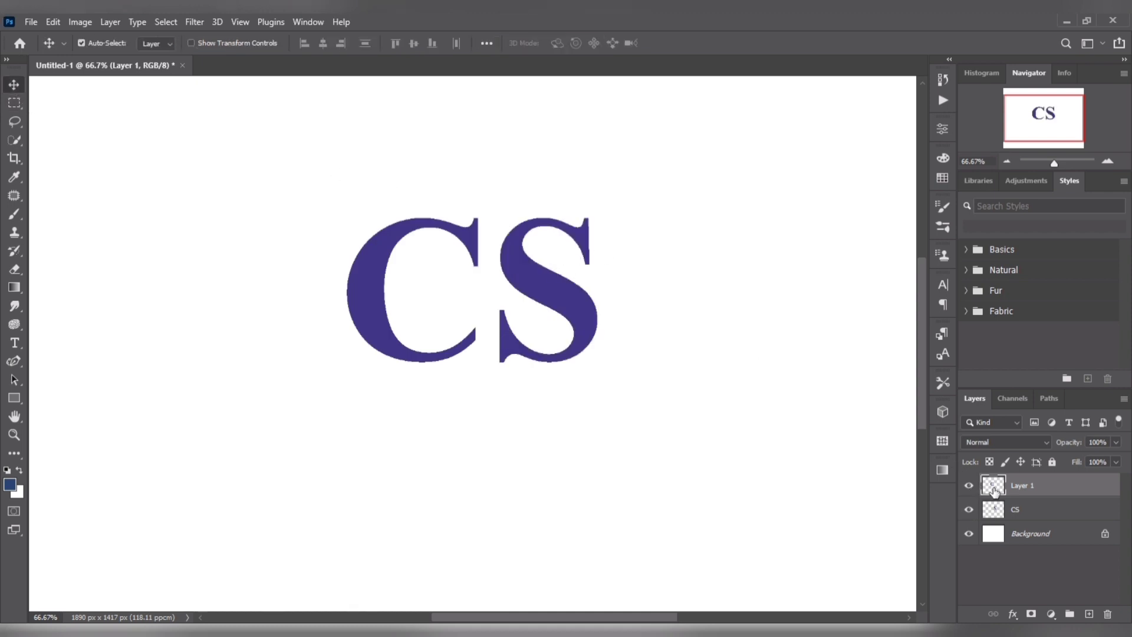
pyautogui.hotkey('ctrl', 't')
# Scale up the C letter and apply the transform.
pyautogui.moveTo(478, 361); pyautogui.dragTo(538, 431)
pyautogui.press('Return')
pyautogui.click(582, 306)
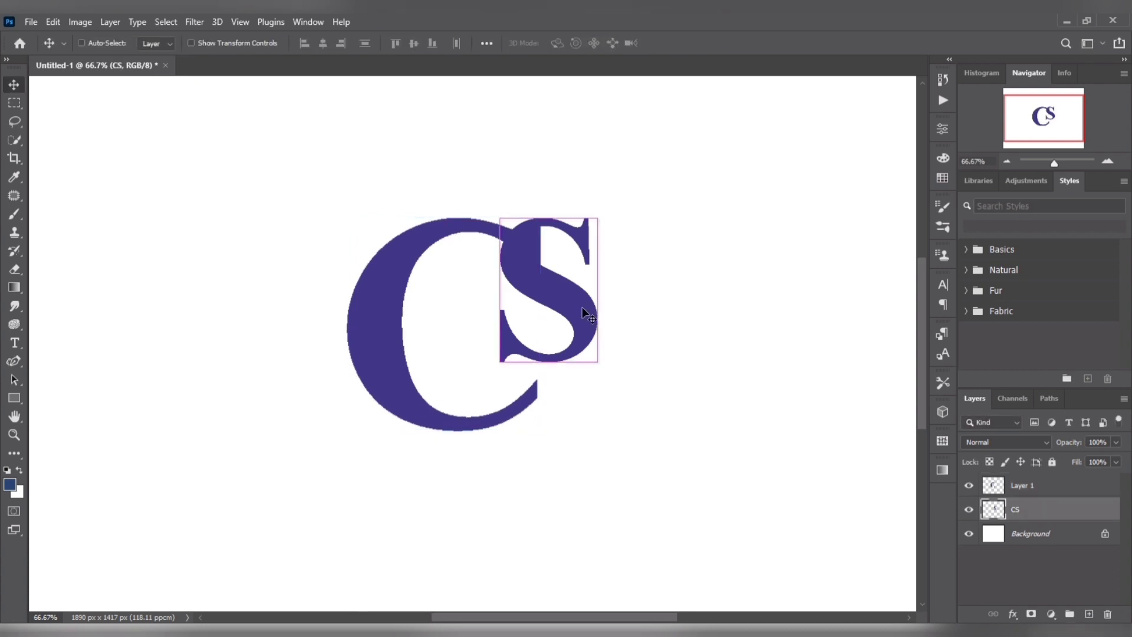
# Scale the S to about 188% and move it over the C's left side.
pyautogui.hotkey('ctrl', 't')
pyautogui.moveTo(594, 362); pyautogui.dragTo(665, 435)
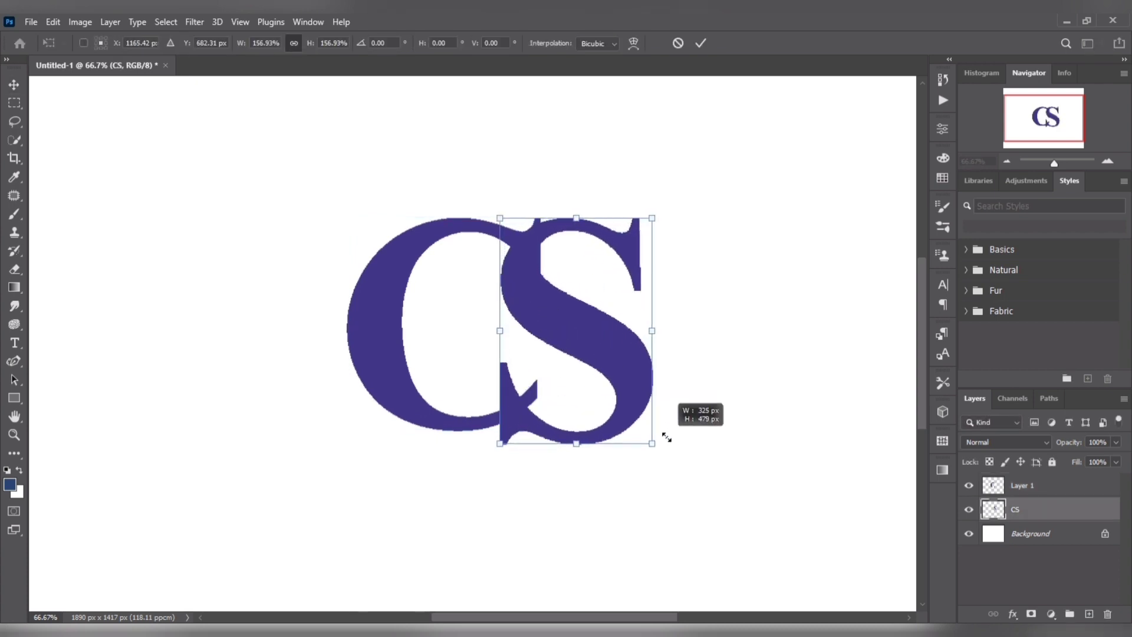
pyautogui.moveTo(630, 389)
pyautogui.mouseDown()
pyautogui.moveTo(412, 334)
pyautogui.moveTo(459, 352)
pyautogui.mouseUp()
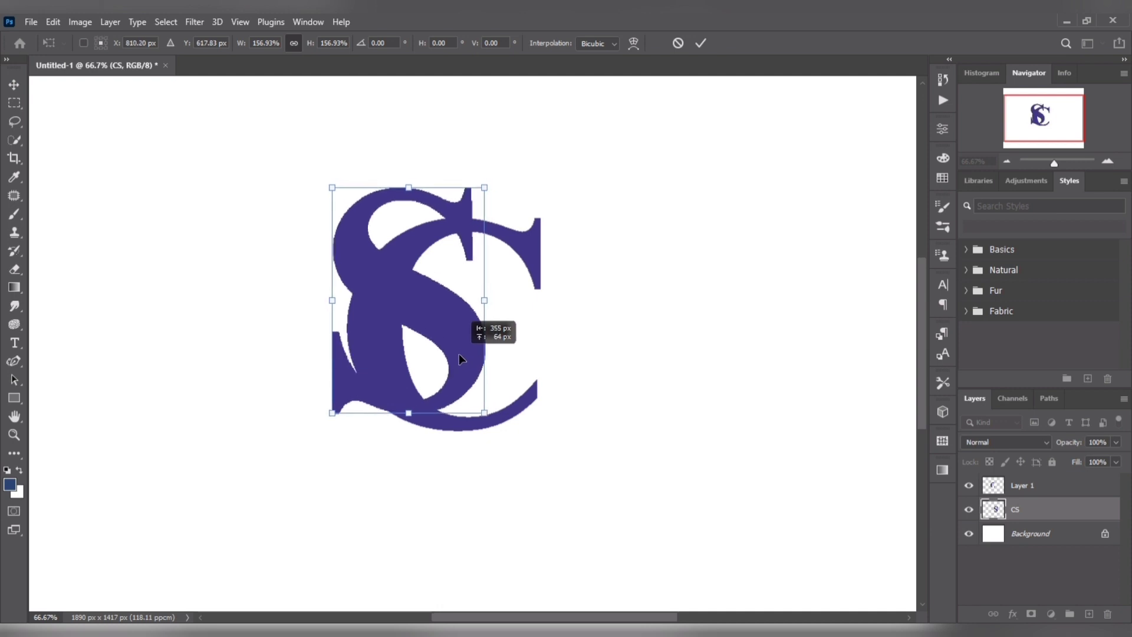
pyautogui.moveTo(480, 407)
pyautogui.mouseDown()
pyautogui.moveTo(503, 468)
pyautogui.moveTo(449, 379)
pyautogui.mouseUp()
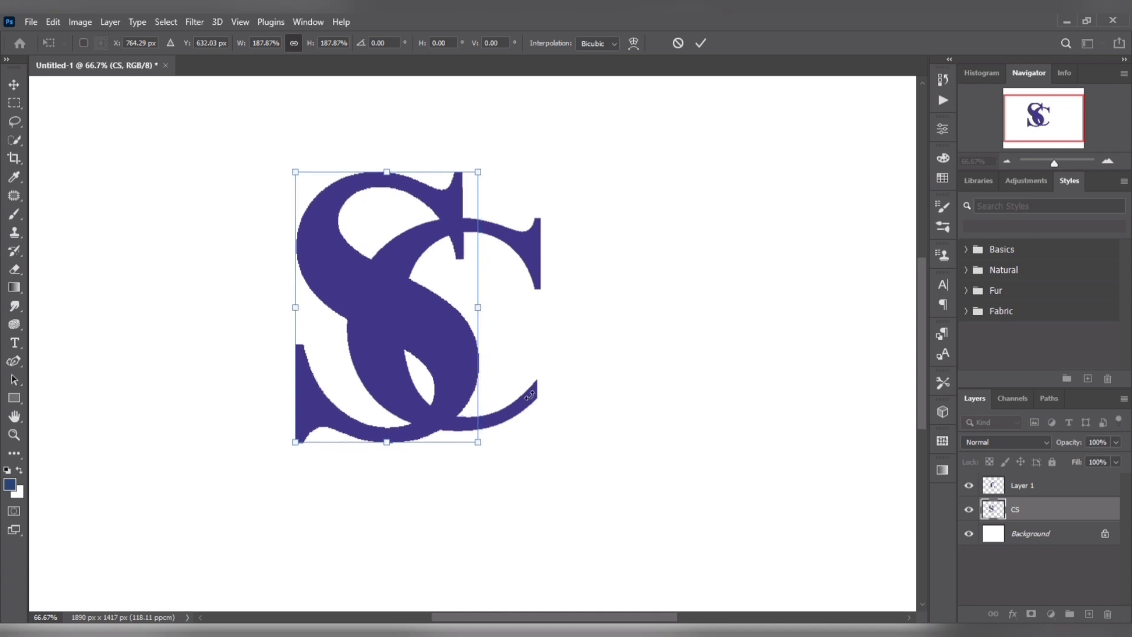
pyautogui.press('Return')
pyautogui.keyDown('shift'); pyautogui.click(1007, 487); pyautogui.keyUp('shift')
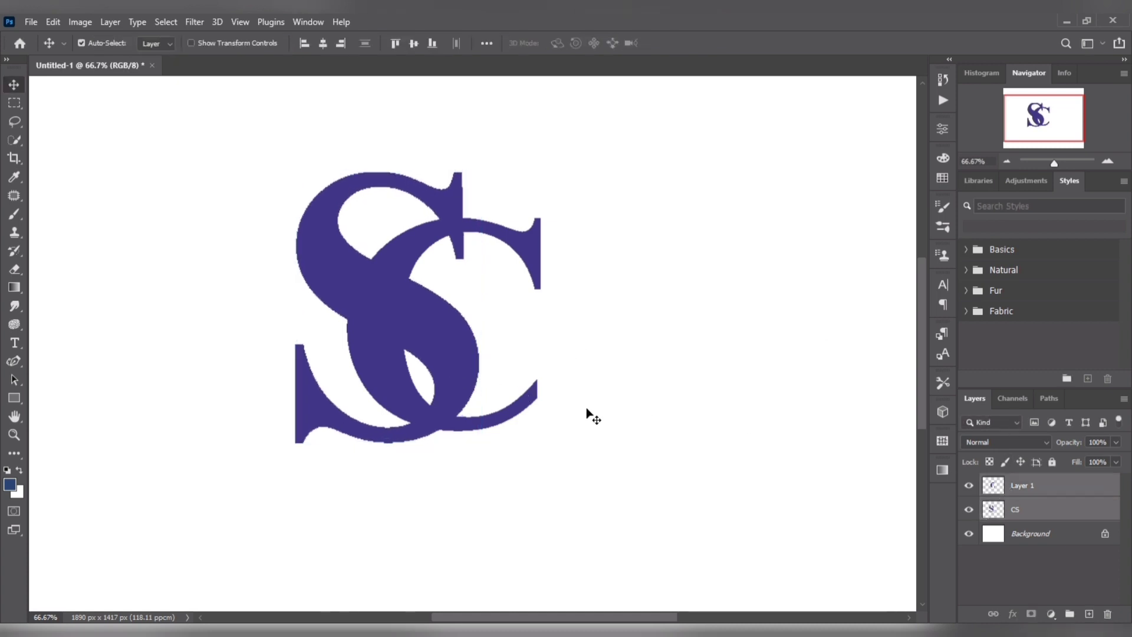
# Move the SC monogram right and nudge the S slightly down.
pyautogui.moveTo(430, 322); pyautogui.dragTo(495, 328)
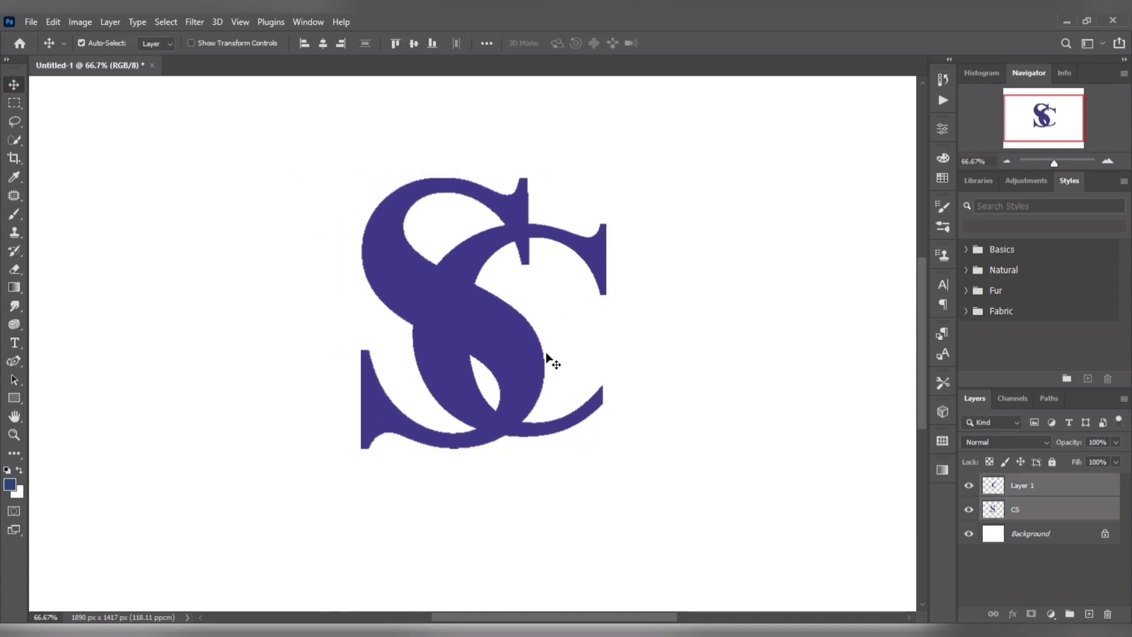
pyautogui.click(1025, 493)
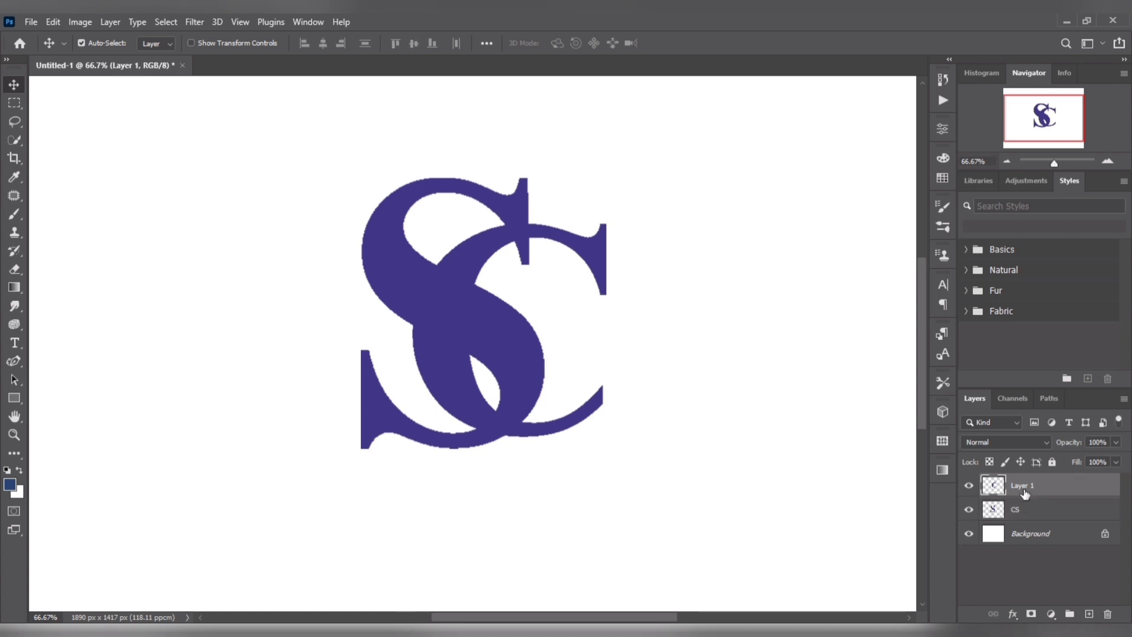
pyautogui.moveTo(455, 292); pyautogui.dragTo(476, 303)
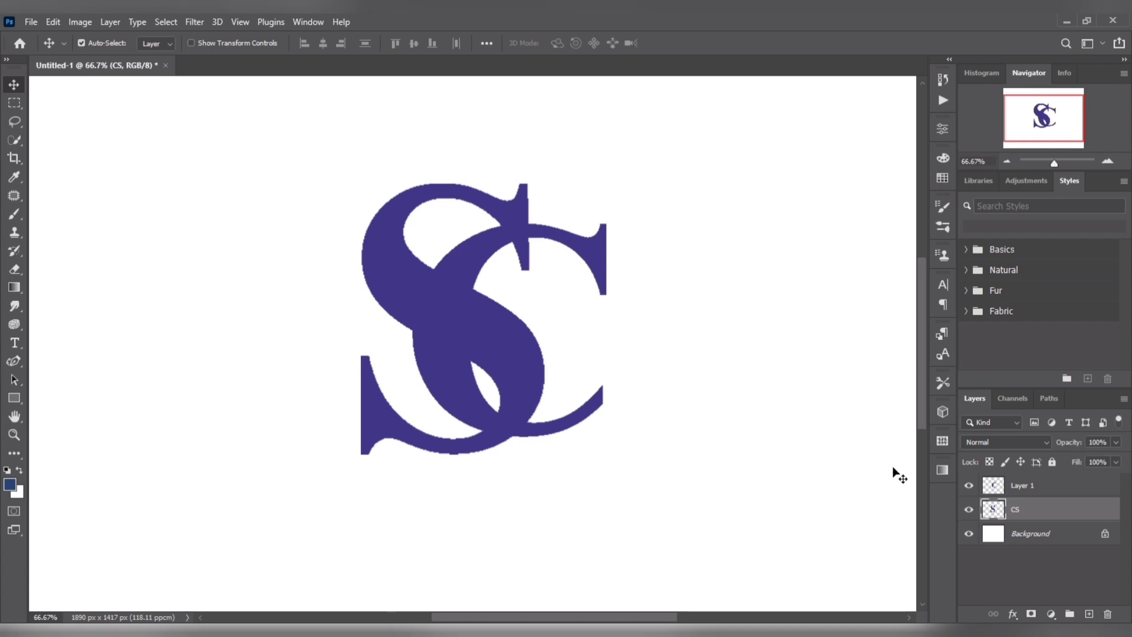
# Duplicate the C layer and erase the copy down to the strand crossing the S.
pyautogui.click(1029, 485)
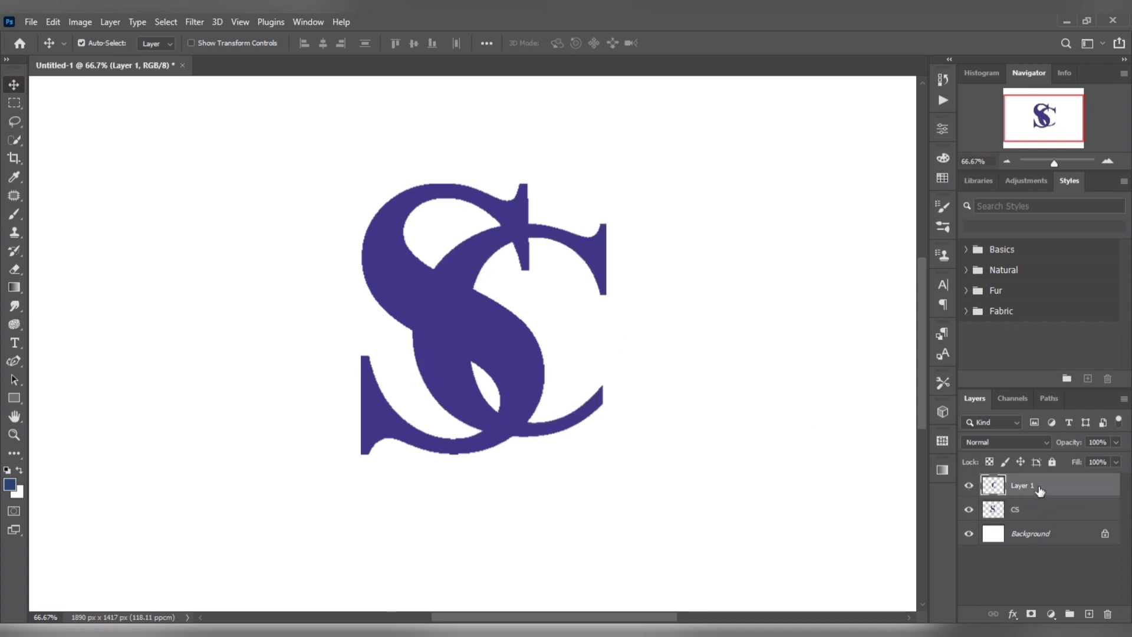
pyautogui.moveTo(1040, 491); pyautogui.dragTo(1090, 616)
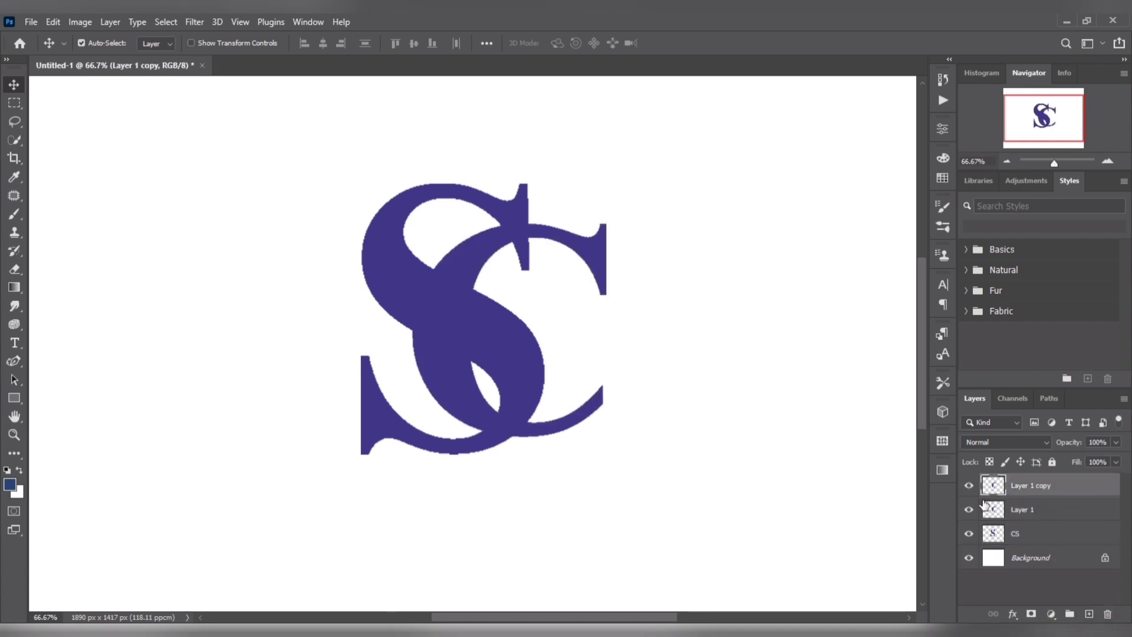
pyautogui.click(14, 270)
pyautogui.moveTo(512, 243)
pyautogui.mouseDown()
pyautogui.moveTo(613, 396)
pyautogui.moveTo(468, 434)
pyautogui.moveTo(455, 422)
pyautogui.mouseUp()
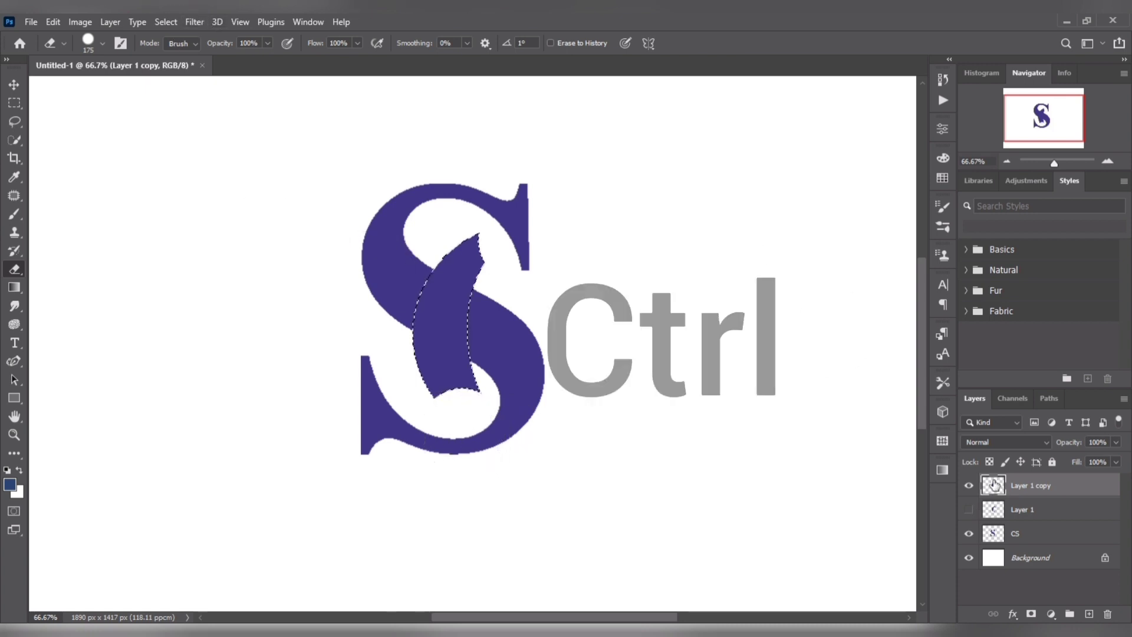
pyautogui.click(166, 22)
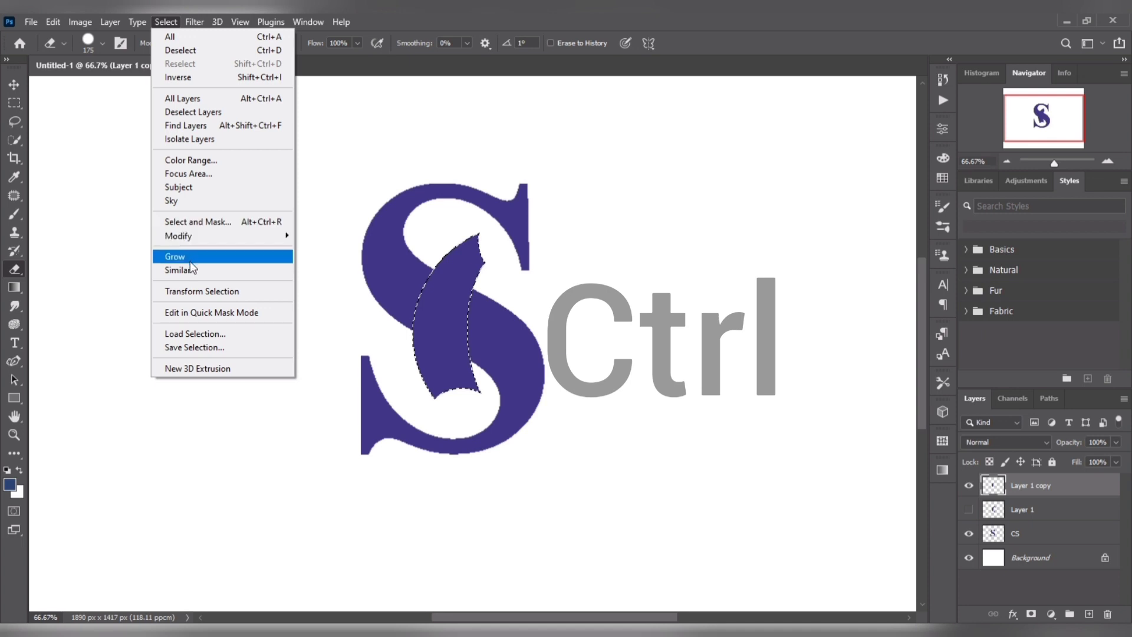
# Expand the C-strand selection by 8 px and delete it from the S layer.
pyautogui.click(353, 265)
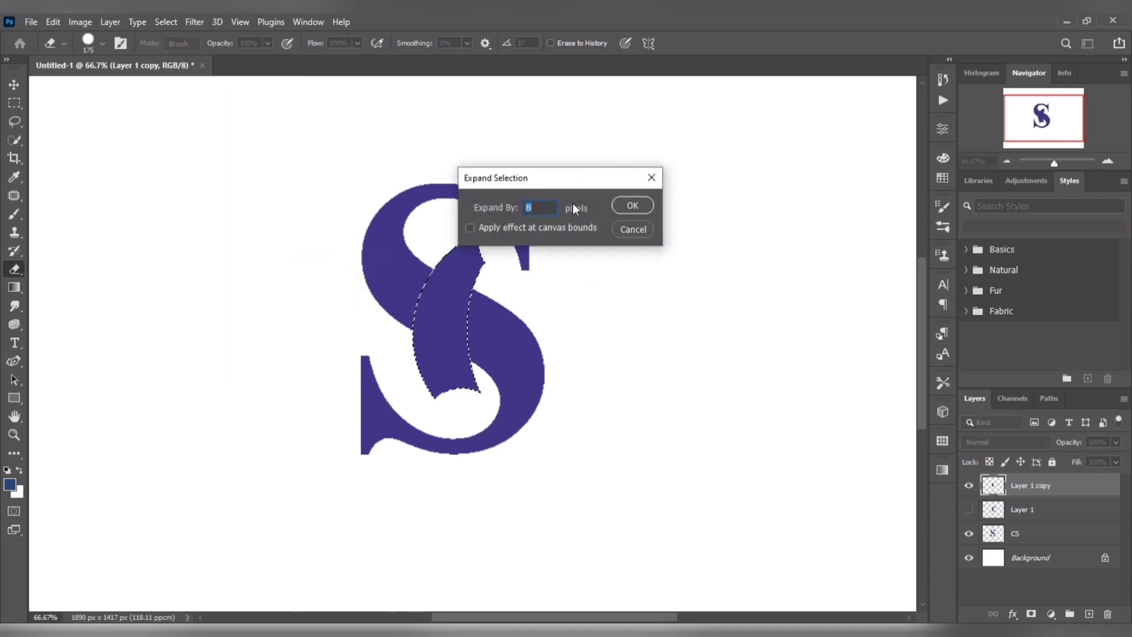
pyautogui.click(639, 203)
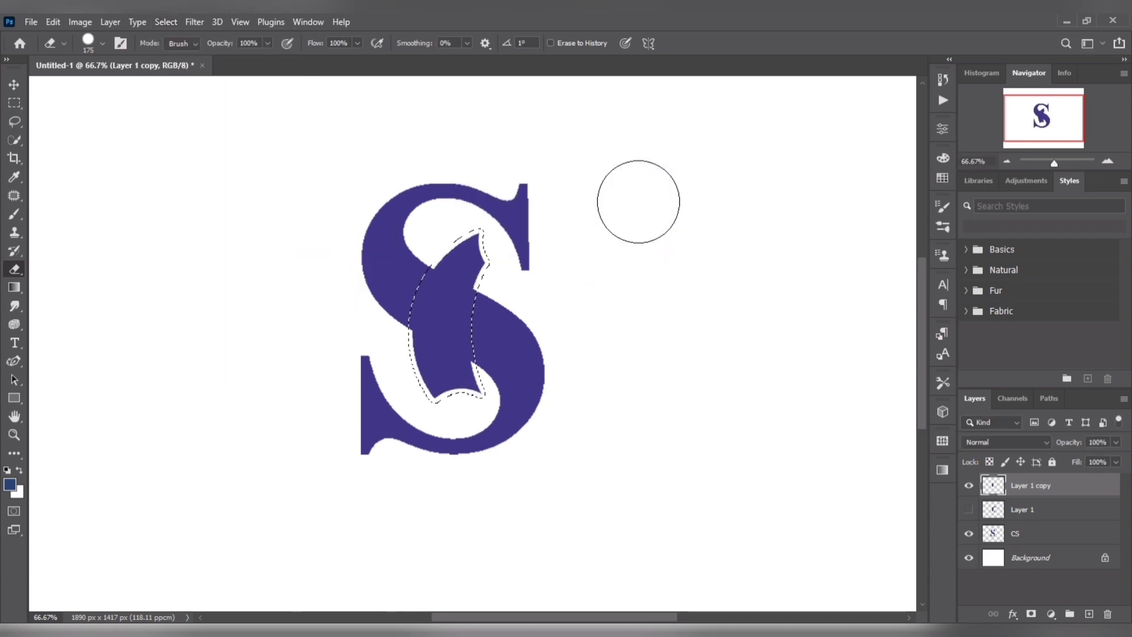
pyautogui.click(1012, 536)
pyautogui.press('Delete')
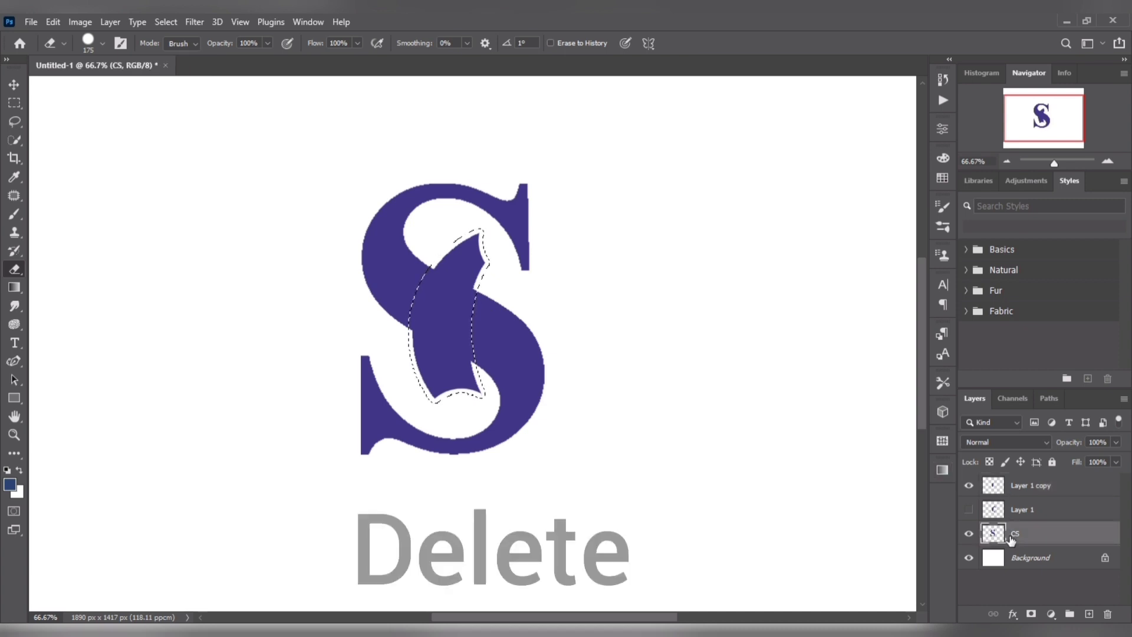
pyautogui.press('Delete')
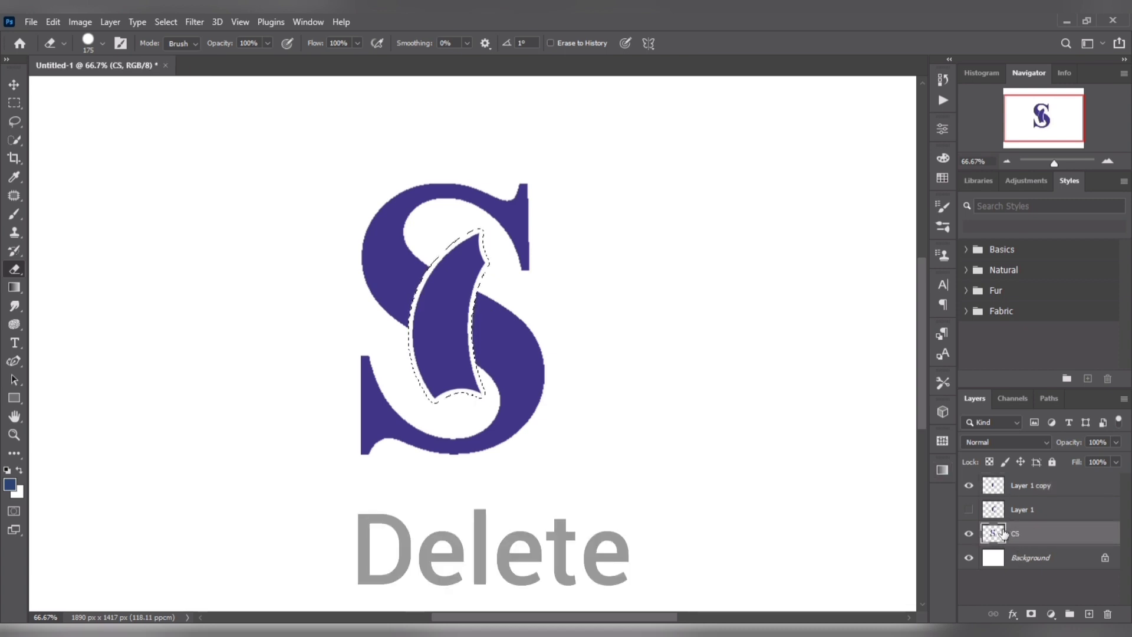
# Delete the Layer 1 copy layer.
pyautogui.click(1031, 486)
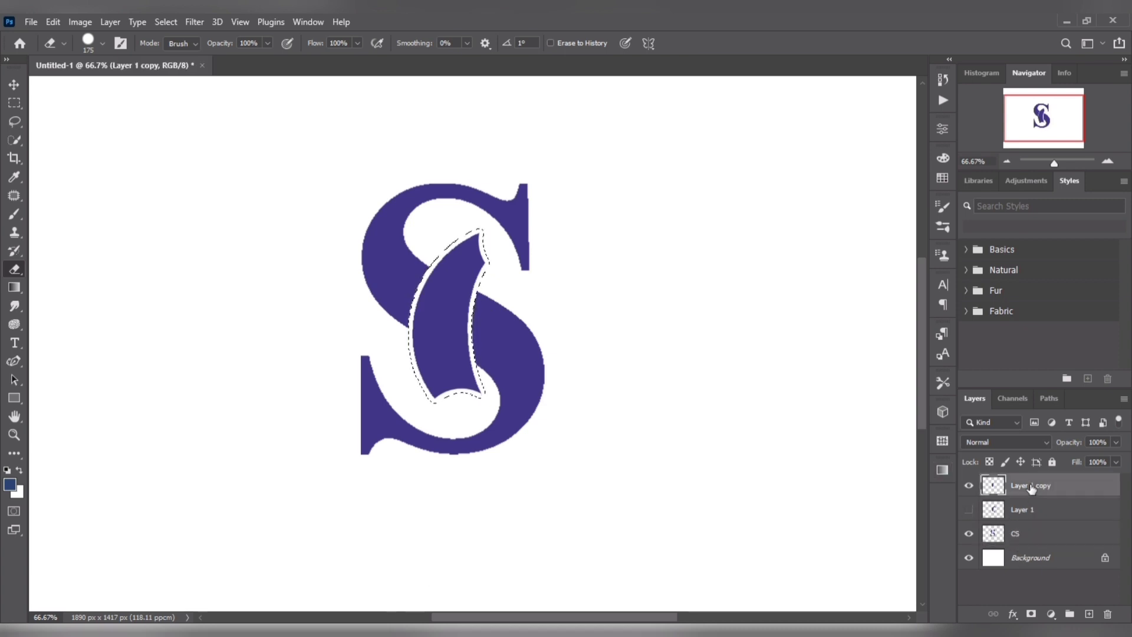
pyautogui.click(969, 510)
pyautogui.moveTo(1020, 497); pyautogui.dragTo(1109, 616)
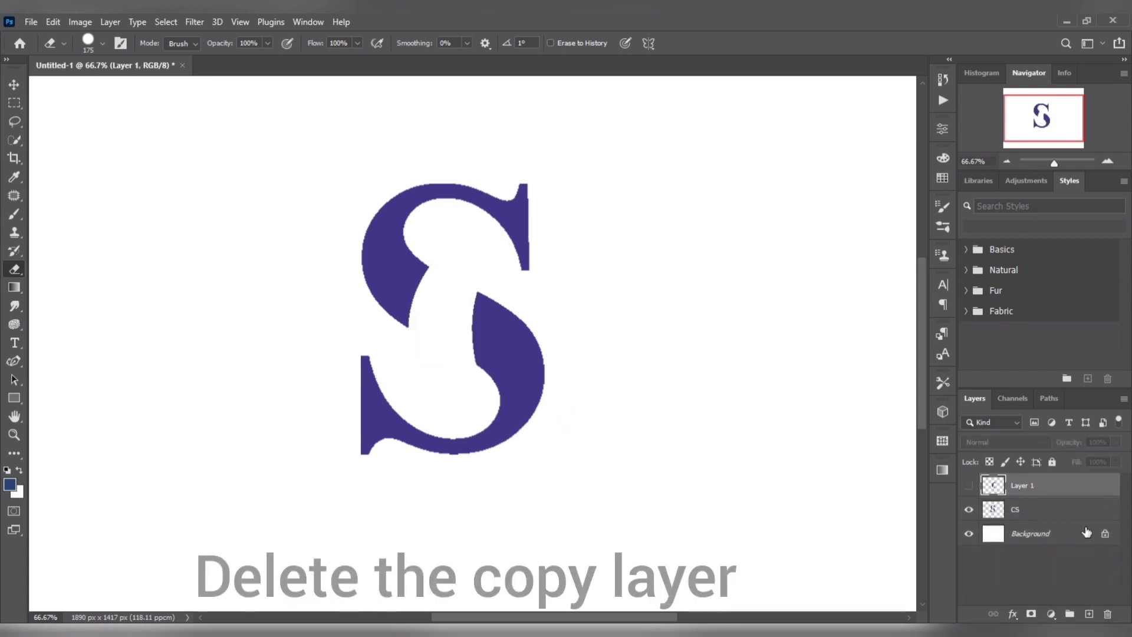
# Show the C again, duplicate the CS layer, and erase the copy to the strand crossing the C.
pyautogui.click(970, 486)
pyautogui.moveTo(1008, 509); pyautogui.dragTo(1089, 614)
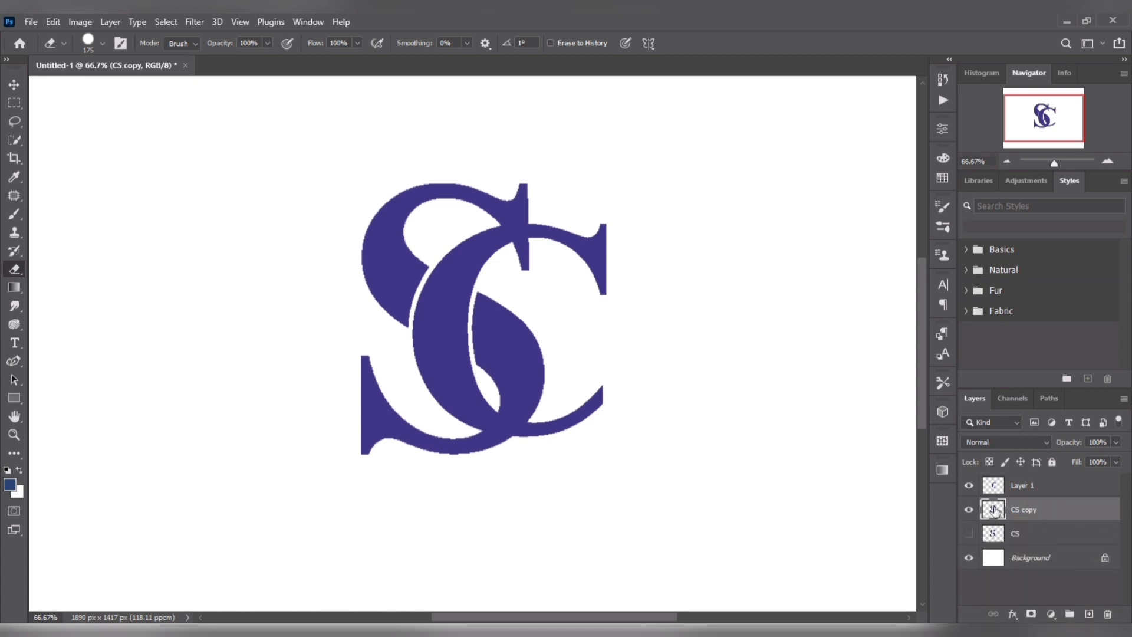
pyautogui.doubleClick(994, 511)
pyautogui.click(825, 88)
pyautogui.moveTo(450, 182)
pyautogui.mouseDown()
pyautogui.moveTo(400, 265)
pyautogui.moveTo(354, 215)
pyautogui.moveTo(405, 253)
pyautogui.moveTo(357, 390)
pyautogui.moveTo(374, 430)
pyautogui.moveTo(400, 445)
pyautogui.moveTo(480, 323)
pyautogui.moveTo(506, 328)
pyautogui.mouseUp()
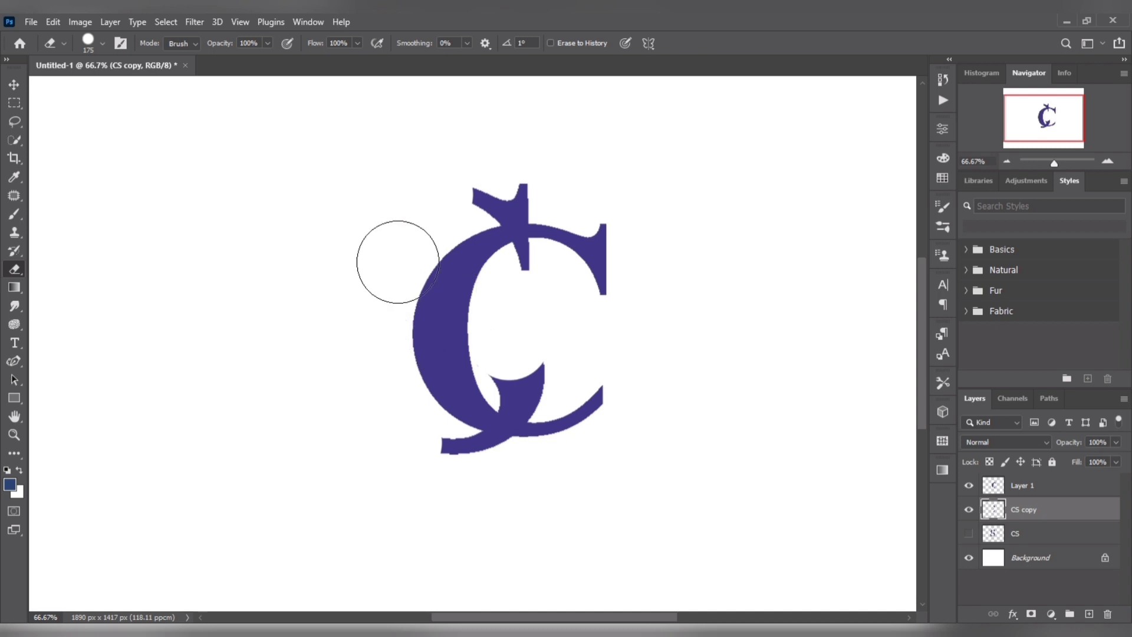
pyautogui.keyDown('ctrl'); pyautogui.click(993, 509); pyautogui.keyUp('ctrl')
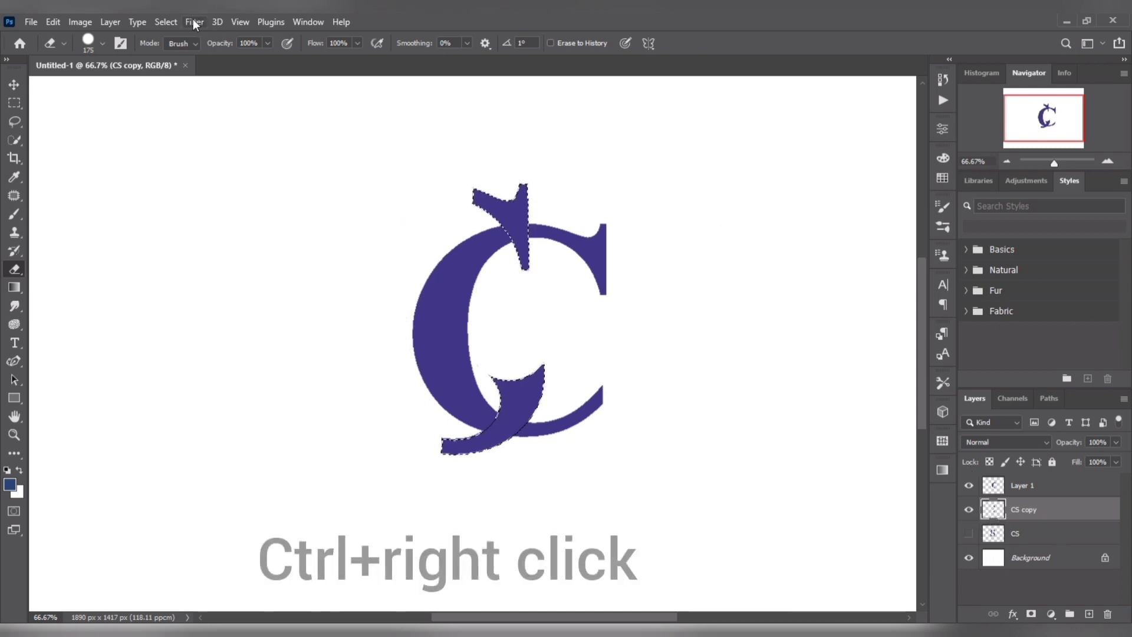
# Expand the S-strand selection by 9 px and delete it from the C on Layer 1.
pyautogui.click(166, 21)
pyautogui.click(339, 264)
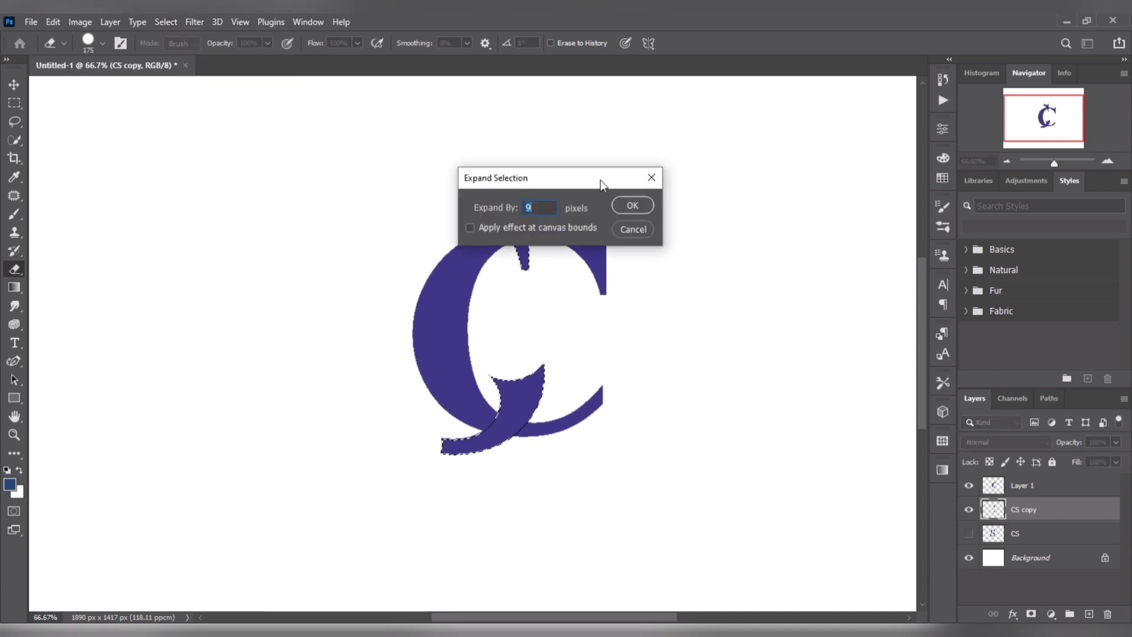
pyautogui.click(633, 206)
pyautogui.click(1025, 486)
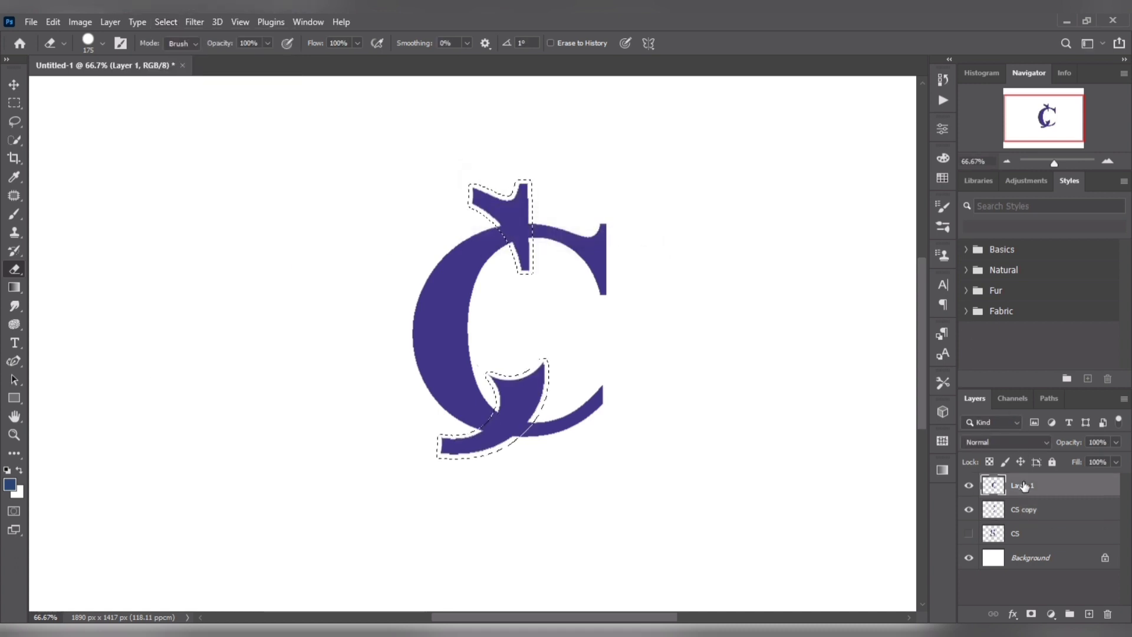
pyautogui.click(969, 534)
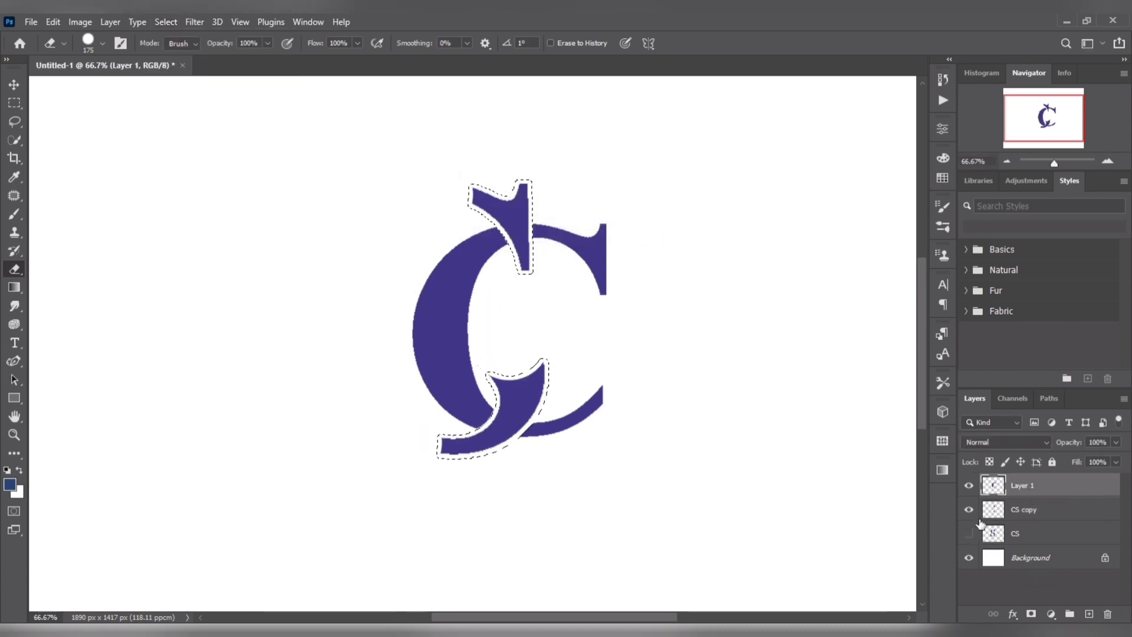
# Remove the CS copy layer, show the S again, deselect, and nudge the S up.
pyautogui.click(997, 519)
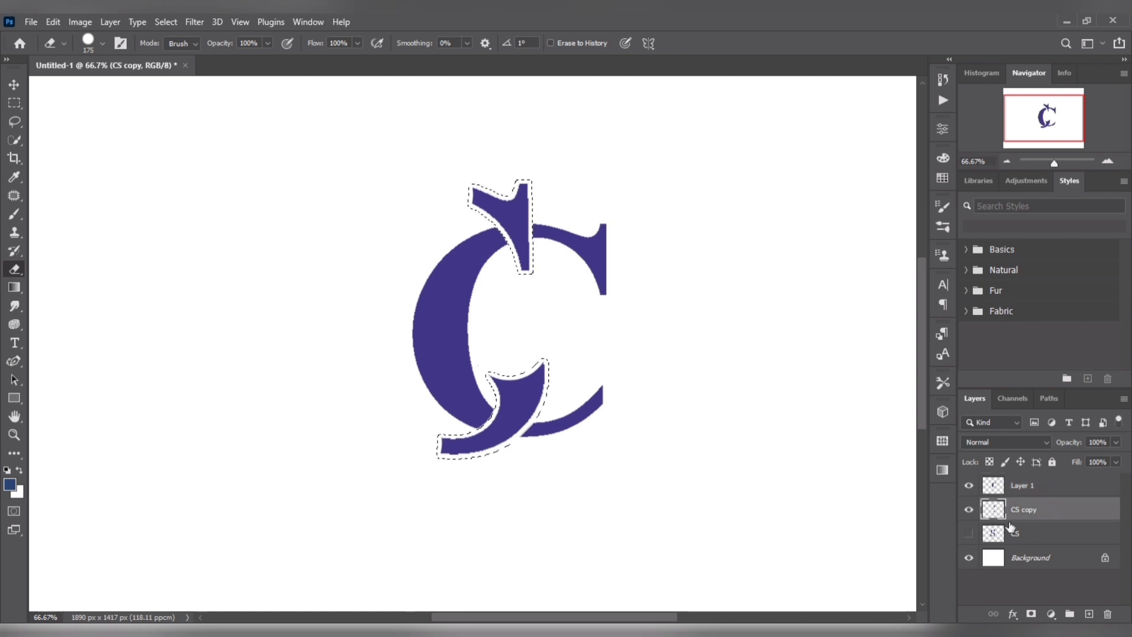
pyautogui.doubleClick(1067, 508)
pyautogui.click(827, 83)
pyautogui.moveTo(1042, 510)
pyautogui.mouseDown()
pyautogui.moveTo(1106, 551)
pyautogui.moveTo(1108, 614)
pyautogui.mouseUp()
pyautogui.click(969, 509)
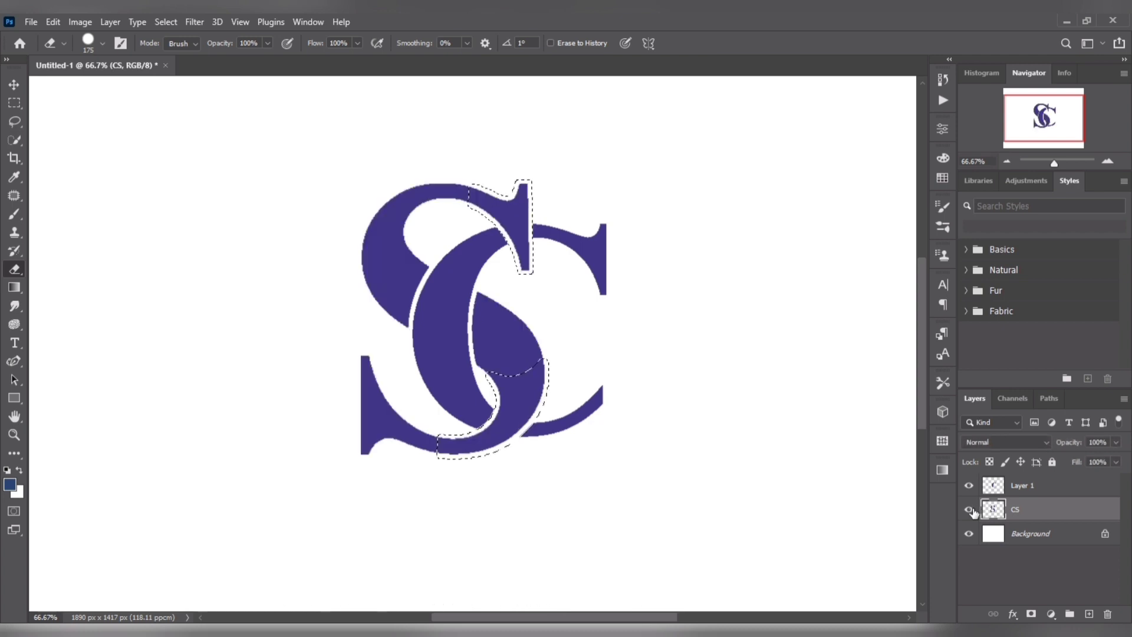
pyautogui.hotkey('ctrl', 'd')
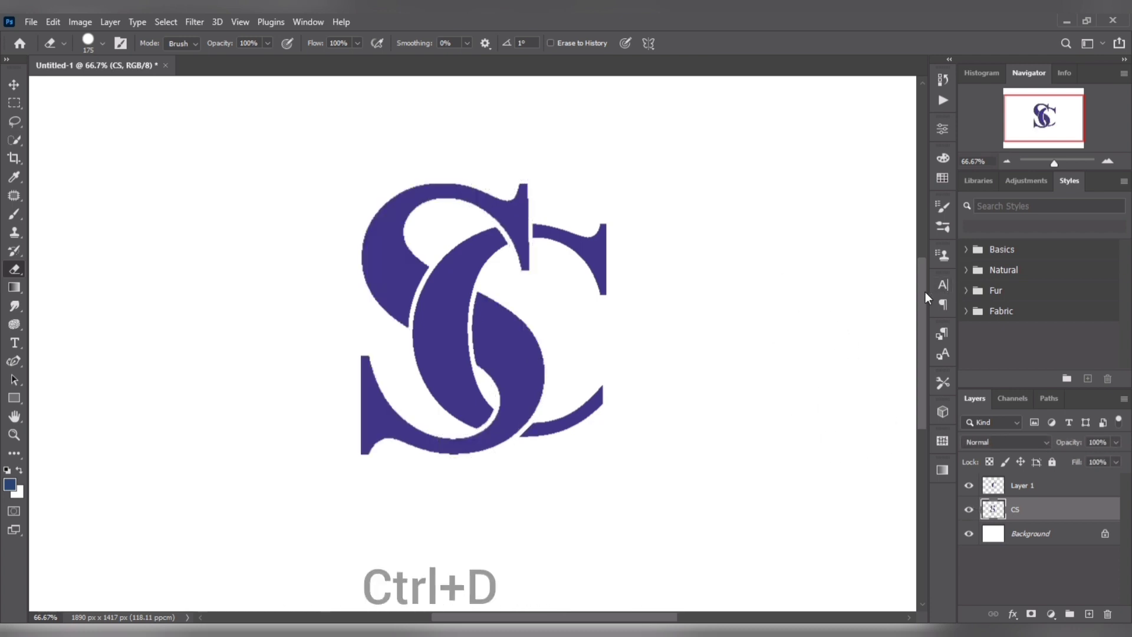
pyautogui.hotkey('ctrl', 'shift', 'Up')
pyautogui.hotkey('ctrl', 'shift', 'Up')
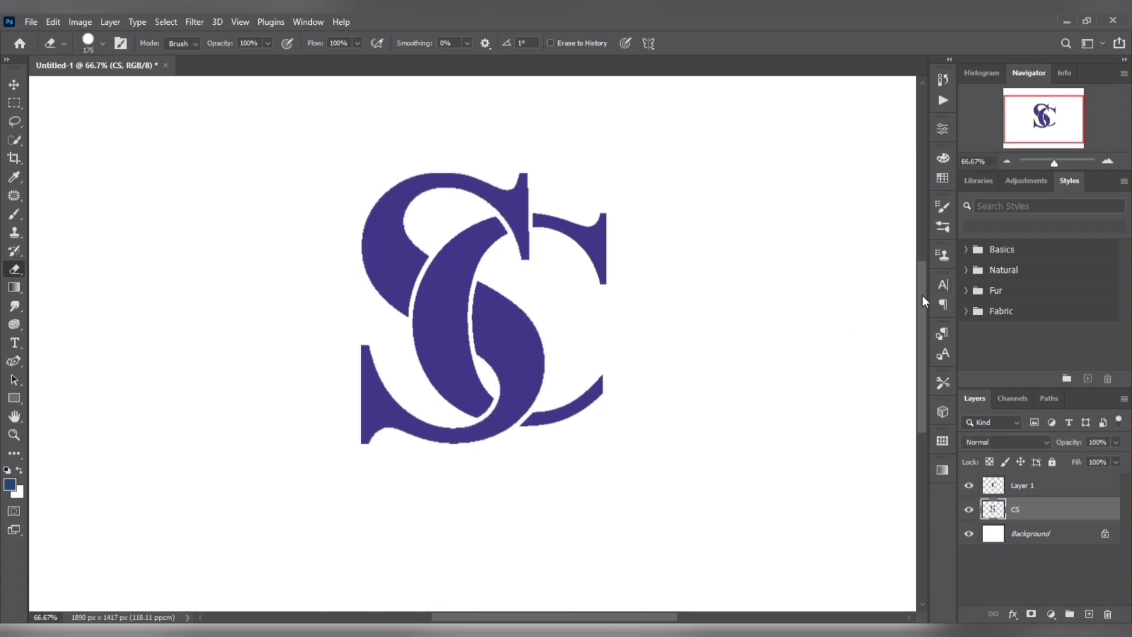
pyautogui.moveTo(923, 296); pyautogui.dragTo(923, 312)
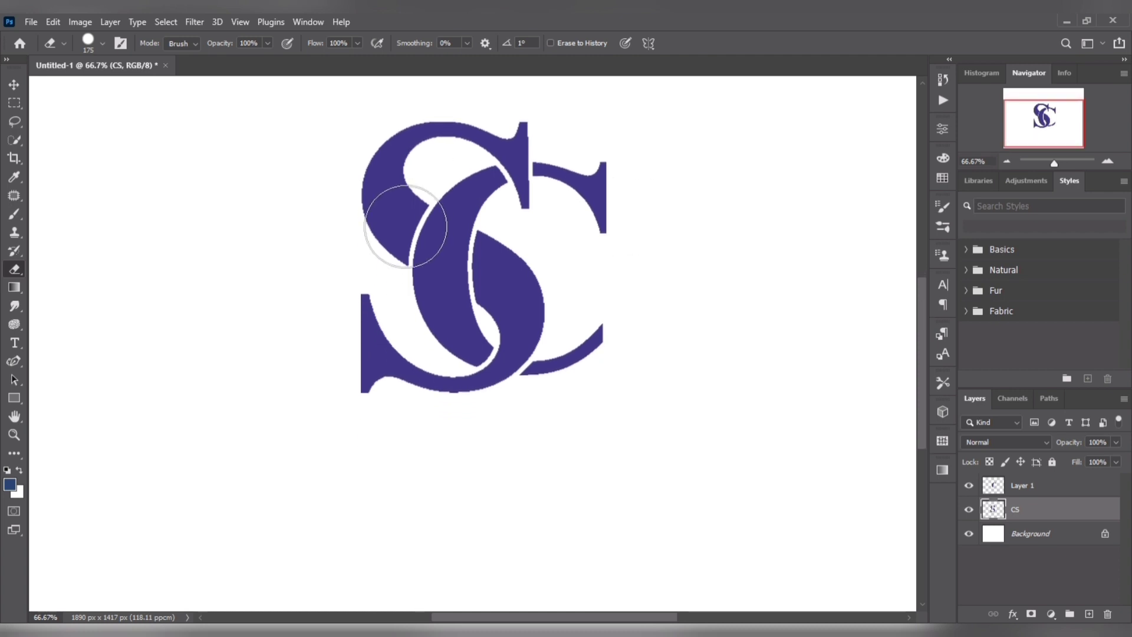
# Type 'Tech Pros' in bold Times New Roman beneath the SC monogram.
pyautogui.click(16, 85)
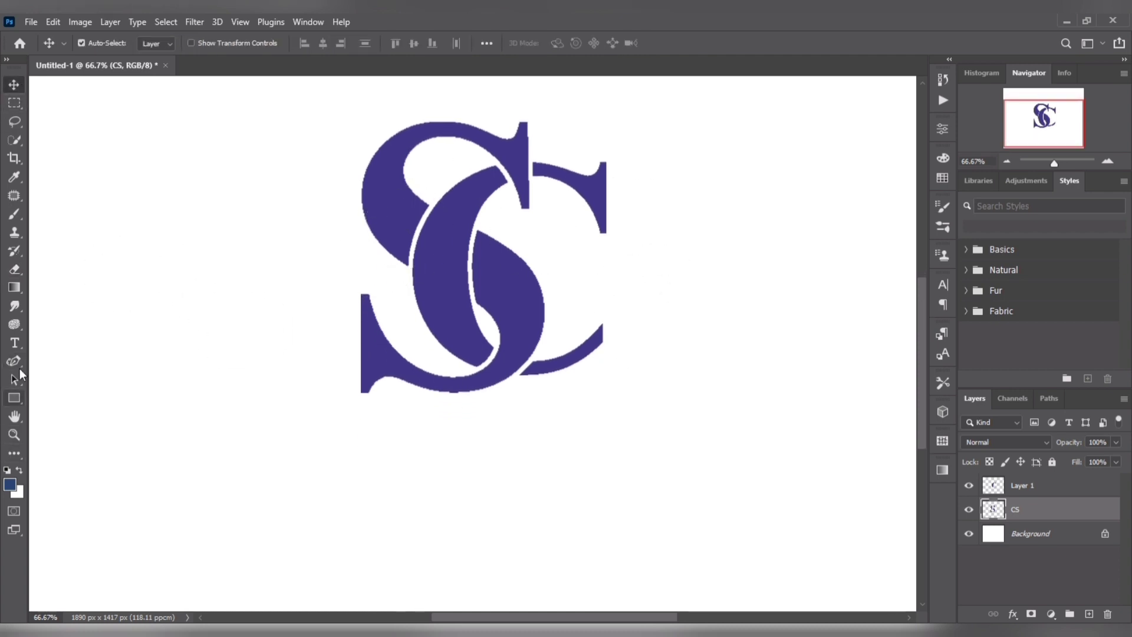
pyautogui.click(15, 343)
pyautogui.click(52, 342)
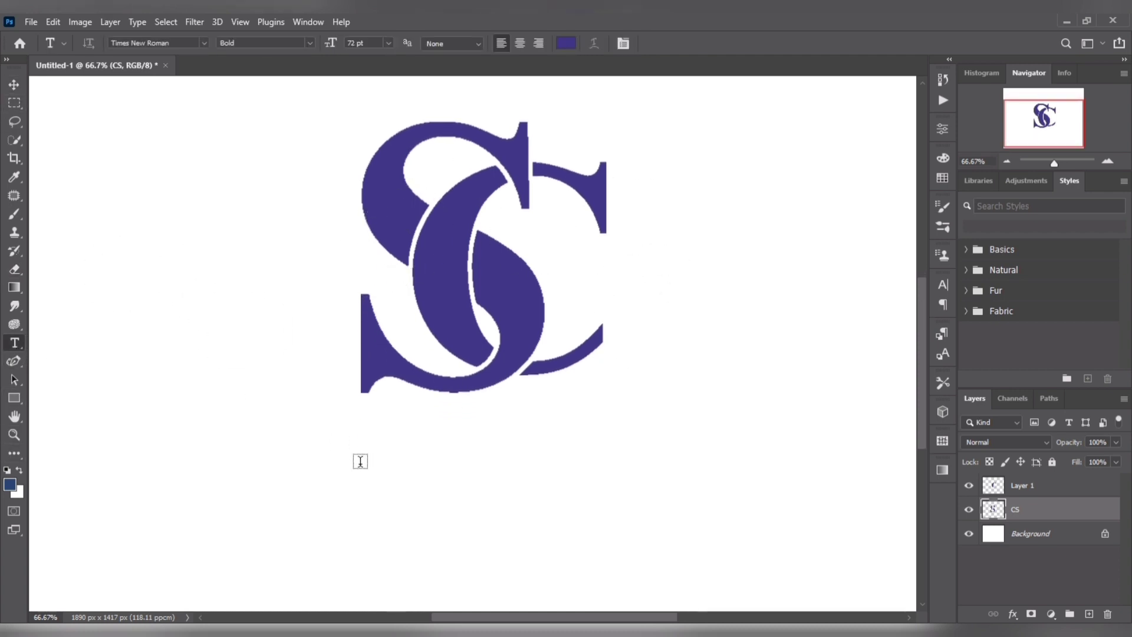
pyautogui.click(326, 456)
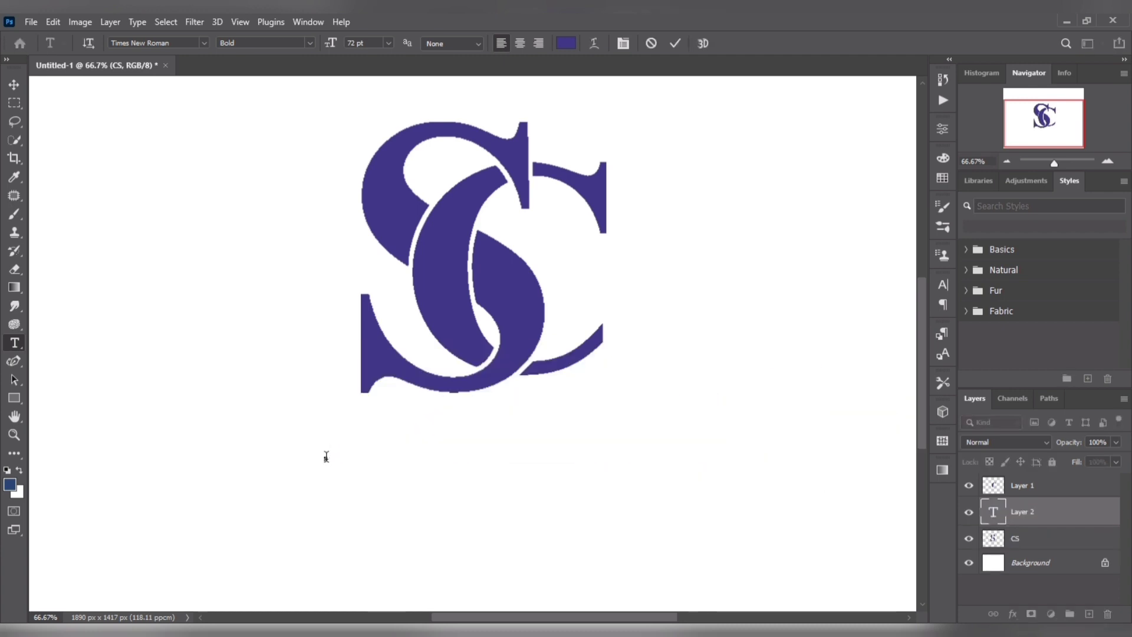
pyautogui.write('Te')
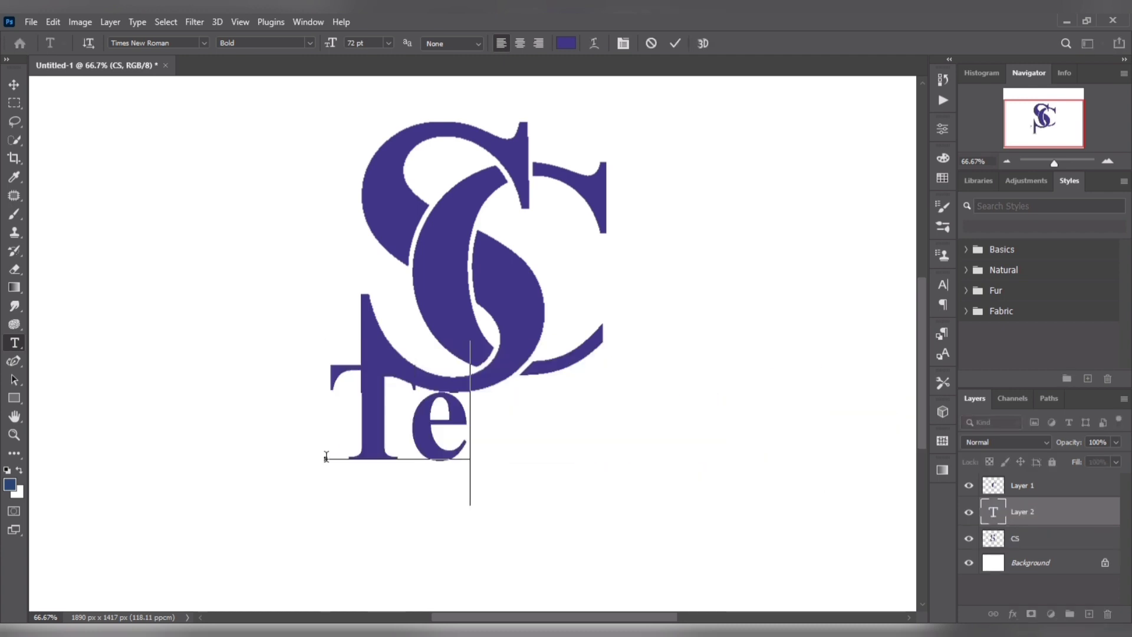
pyautogui.write('ch P')
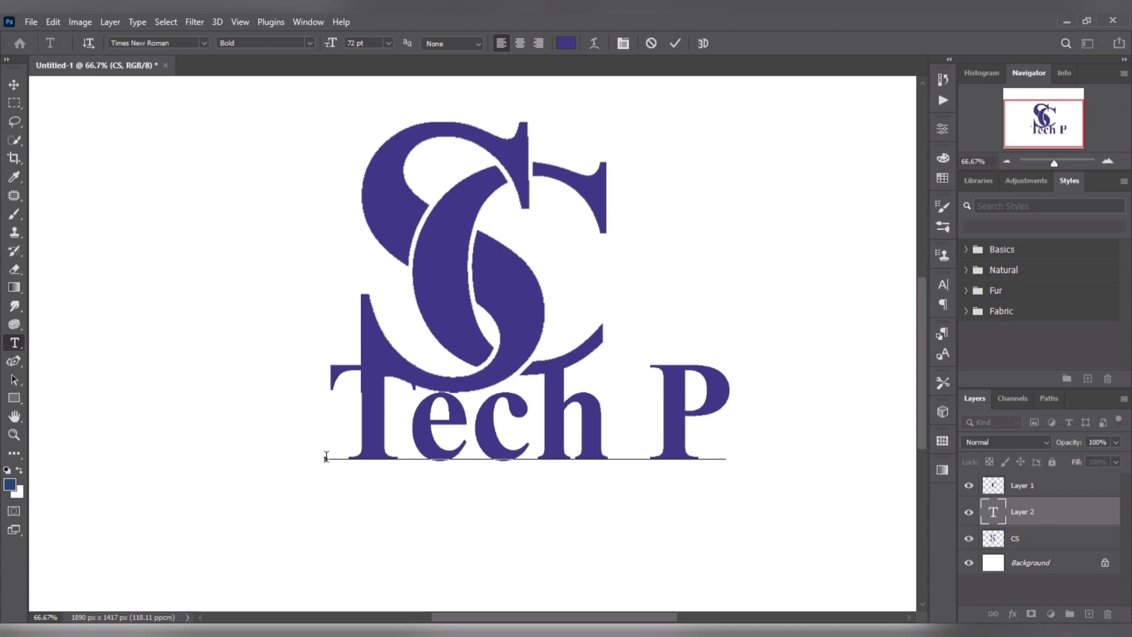
pyautogui.write('ros')
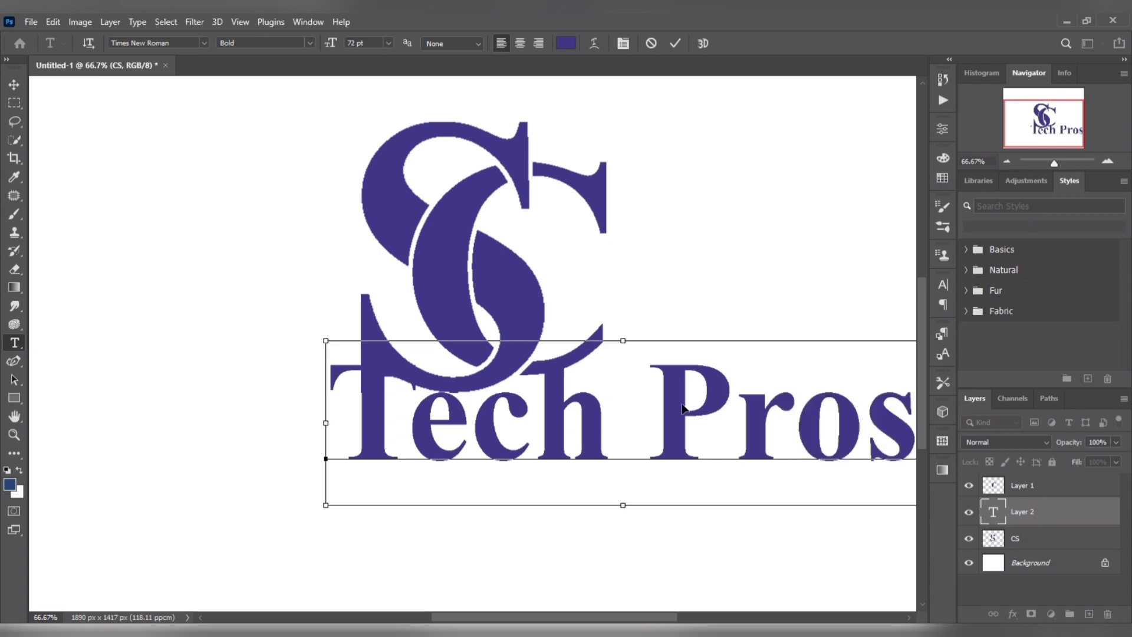
pyautogui.moveTo(684, 402); pyautogui.dragTo(598, 424)
pyautogui.hotkey('ctrl', 'a')
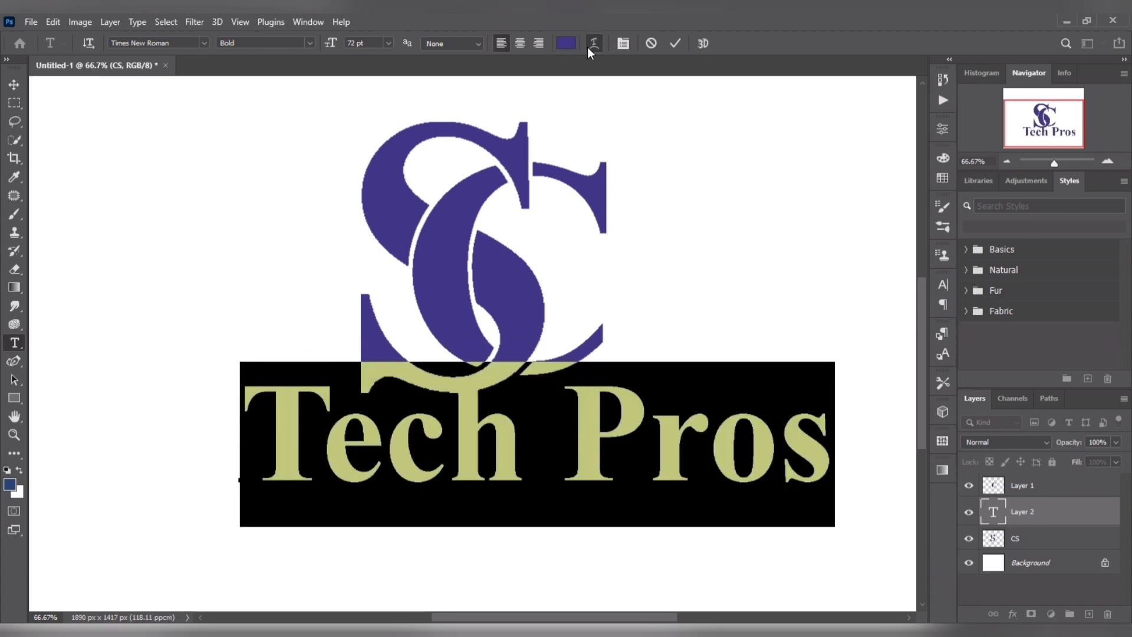
# Warp 'Tech Pros' with the Arc Lower style at +50% bend.
pyautogui.click(589, 48)
pyautogui.click(602, 269)
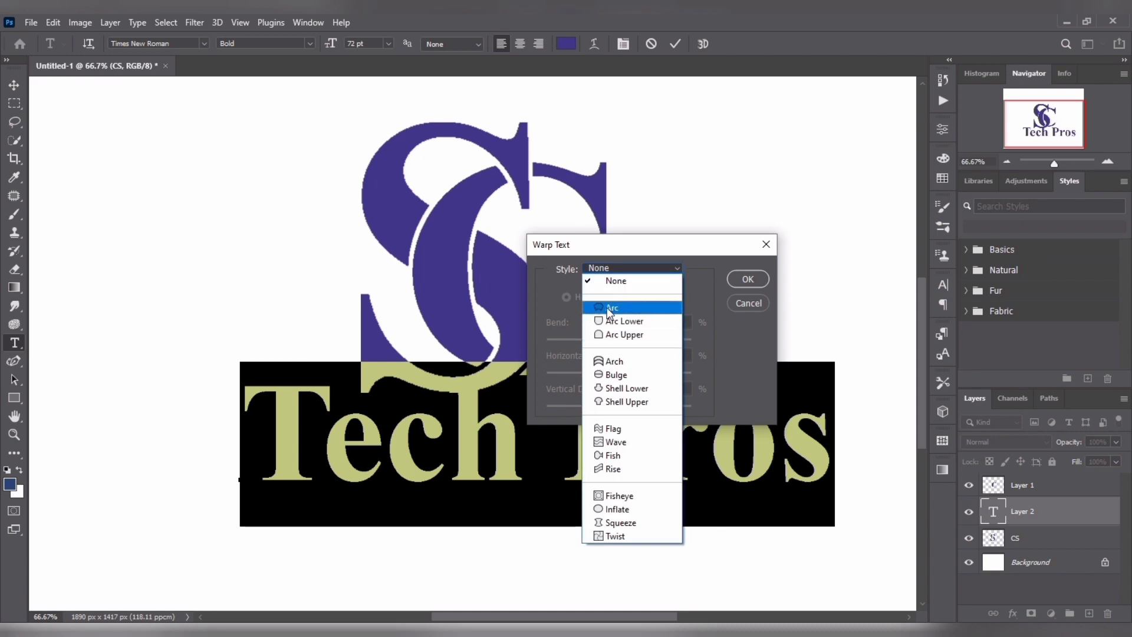
pyautogui.click(610, 307)
pyautogui.click(664, 269)
pyautogui.click(640, 322)
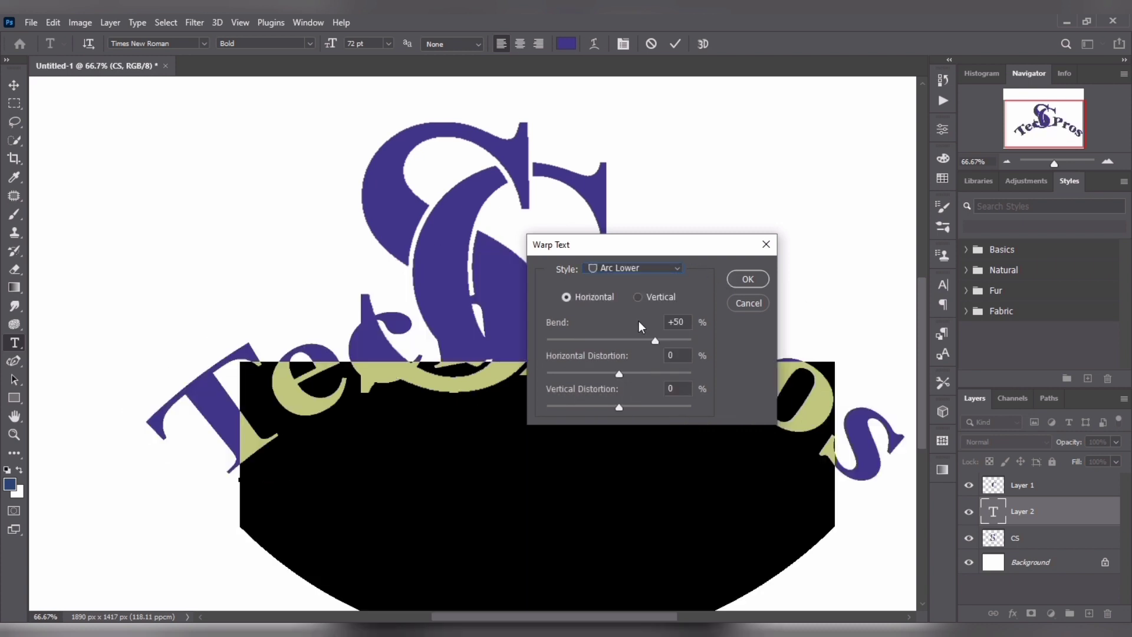
pyautogui.click(748, 279)
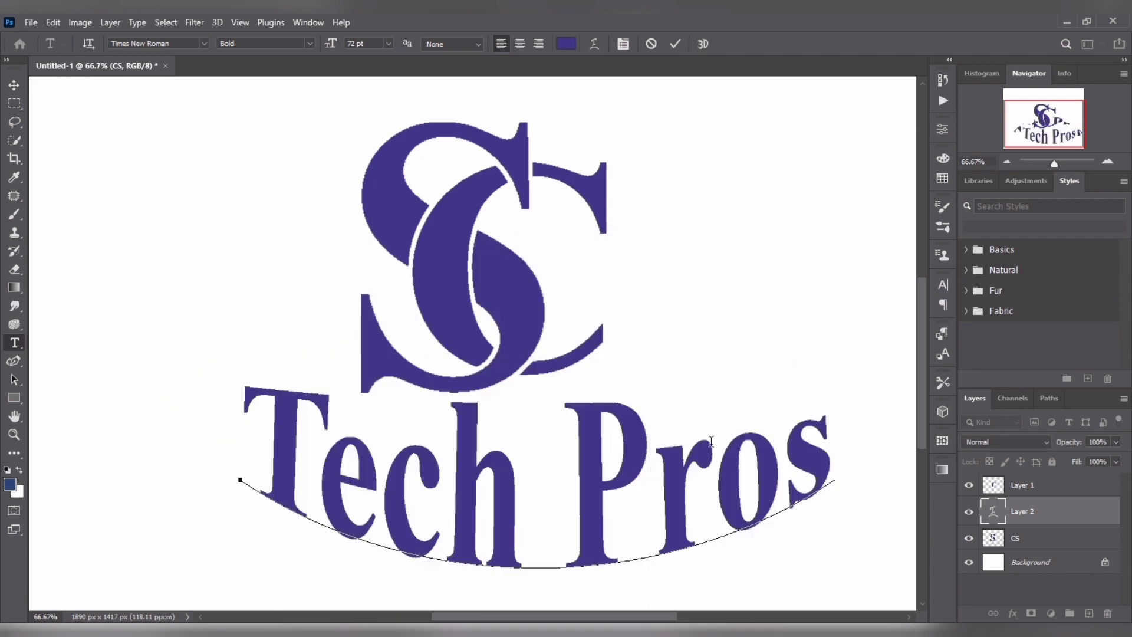
# Scale the arched Tech Pros text to 79.70% and centre it beneath the SC monogram.
pyautogui.press('ctrl')
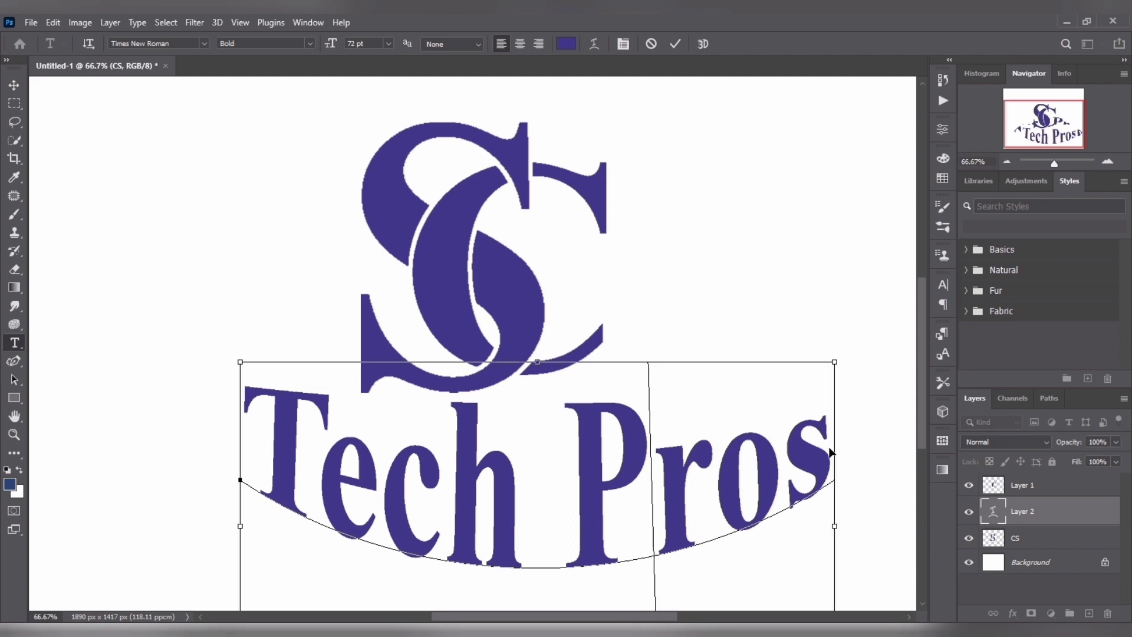
pyautogui.moveTo(833, 363); pyautogui.dragTo(770, 405)
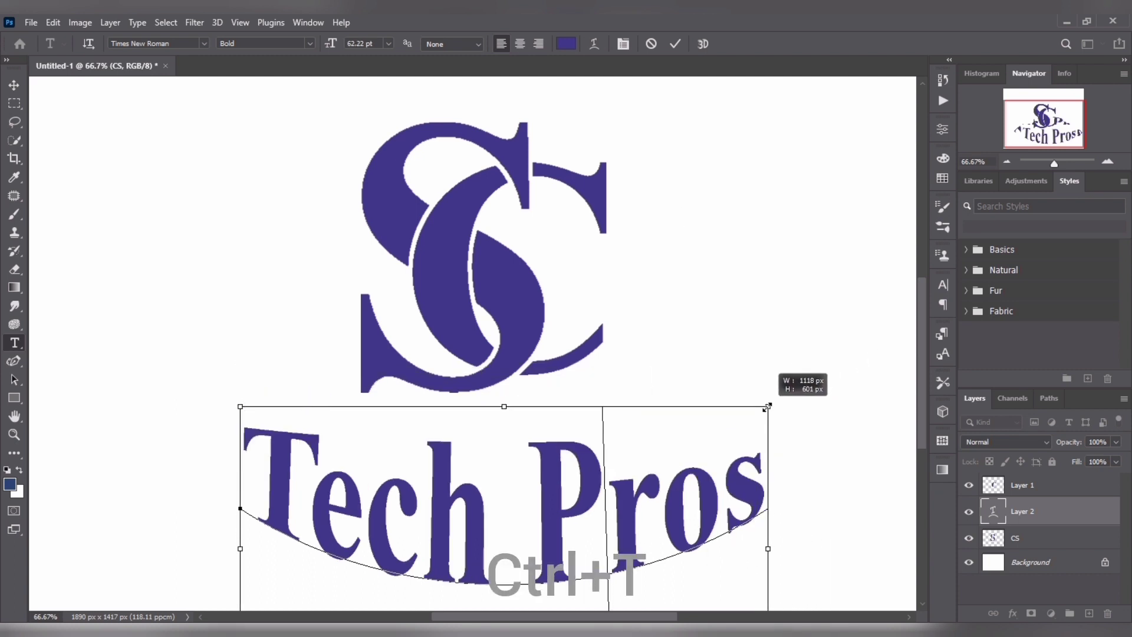
pyautogui.click(14, 85)
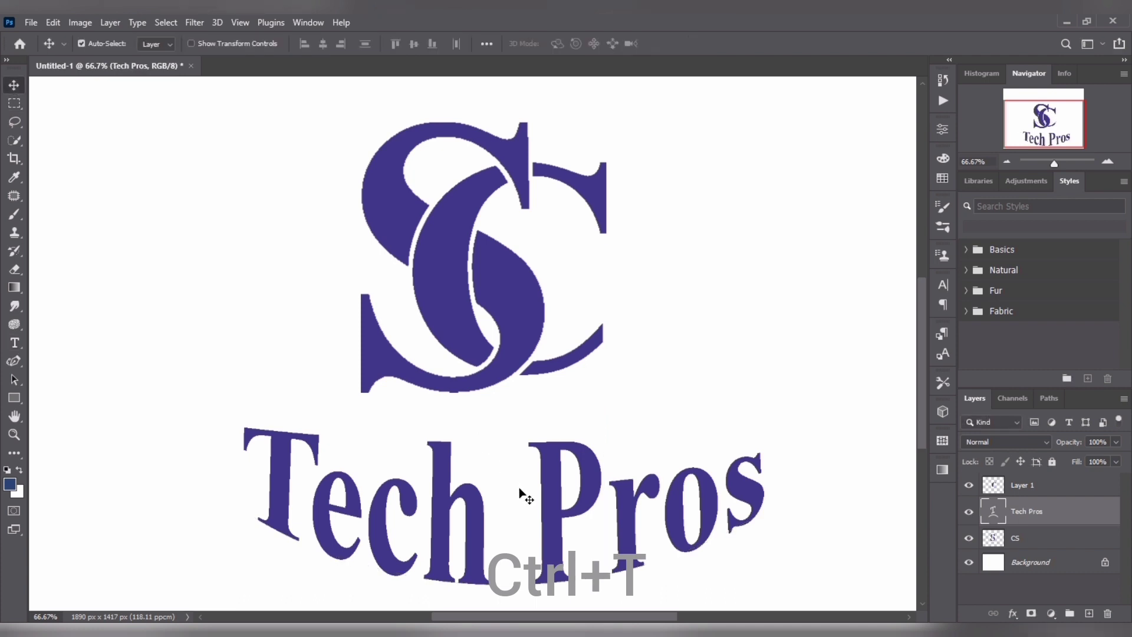
pyautogui.hotkey('ctrl', 't')
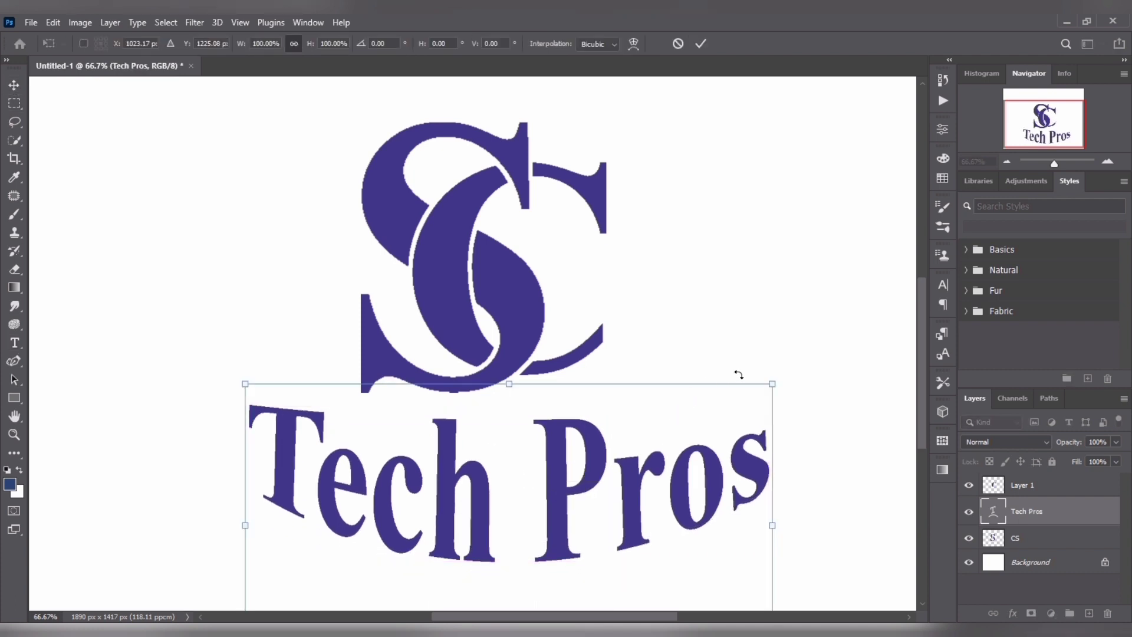
pyautogui.moveTo(767, 381); pyautogui.dragTo(705, 421)
pyautogui.moveTo(626, 522); pyautogui.dragTo(632, 484)
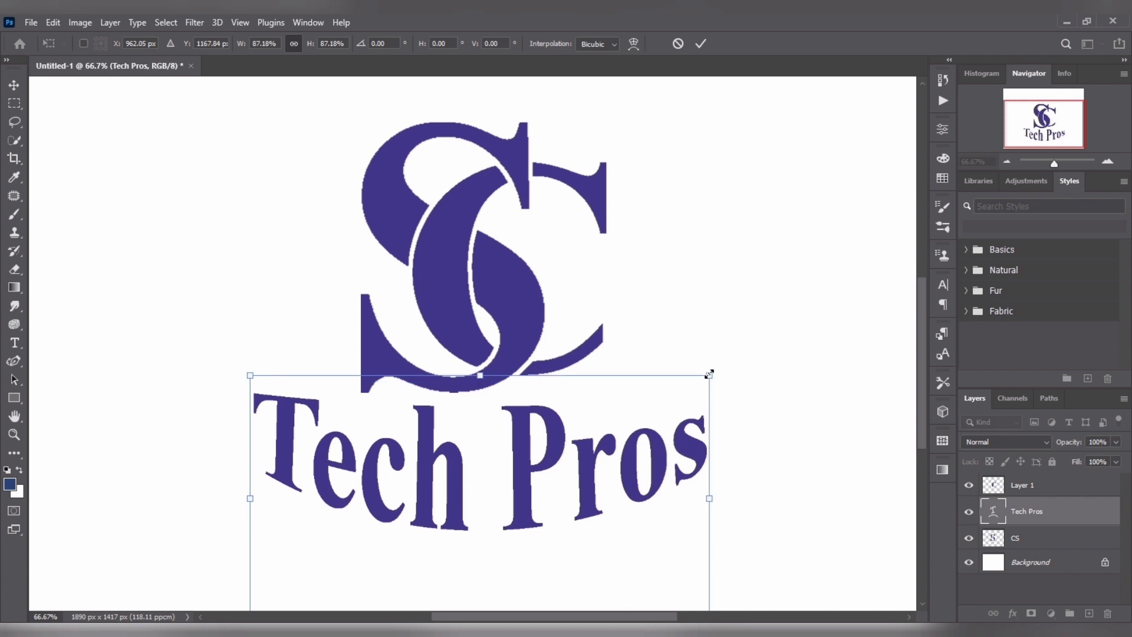
pyautogui.moveTo(710, 374); pyautogui.dragTo(683, 412)
pyautogui.moveTo(604, 456); pyautogui.dragTo(619, 452)
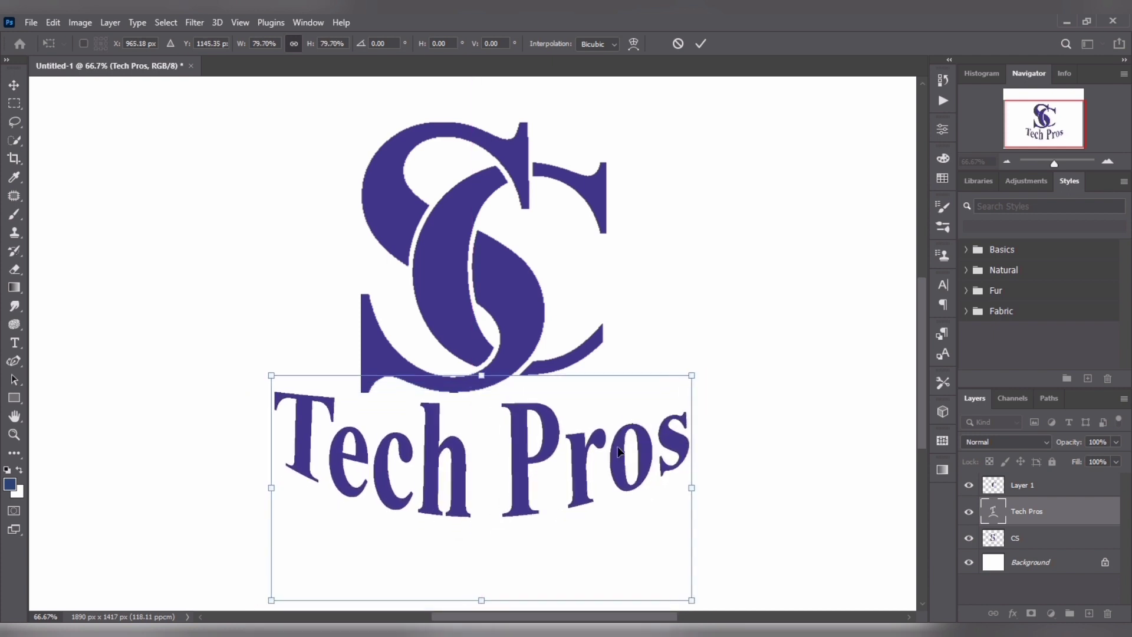
pyautogui.hotkey('ctrl', '-')
pyautogui.moveTo(509, 434); pyautogui.dragTo(510, 431)
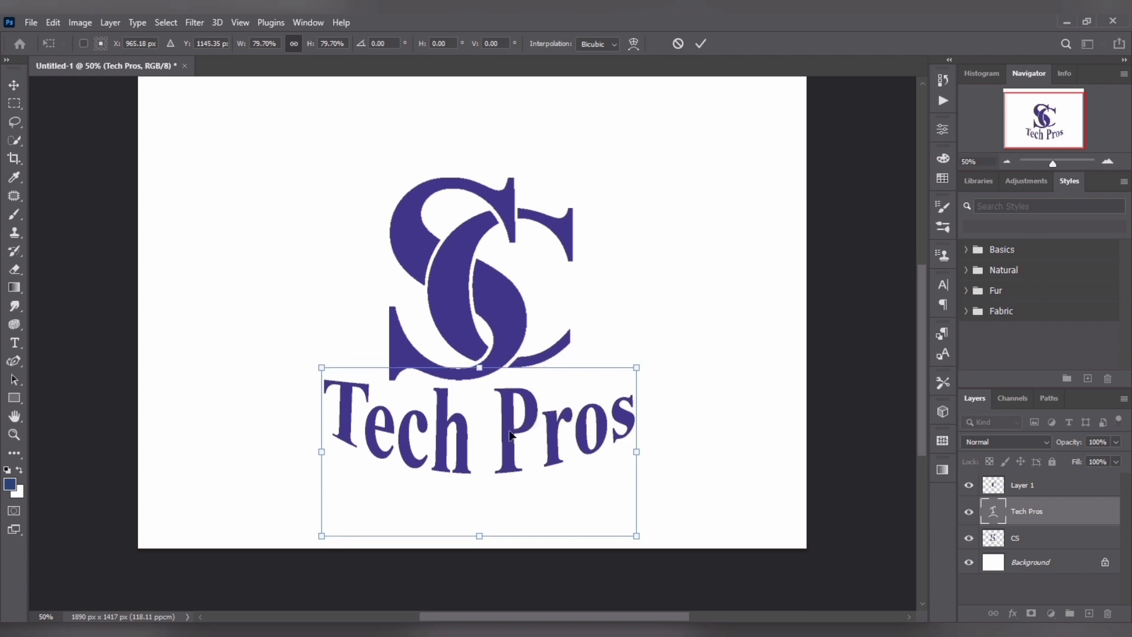
pyautogui.press('Return')
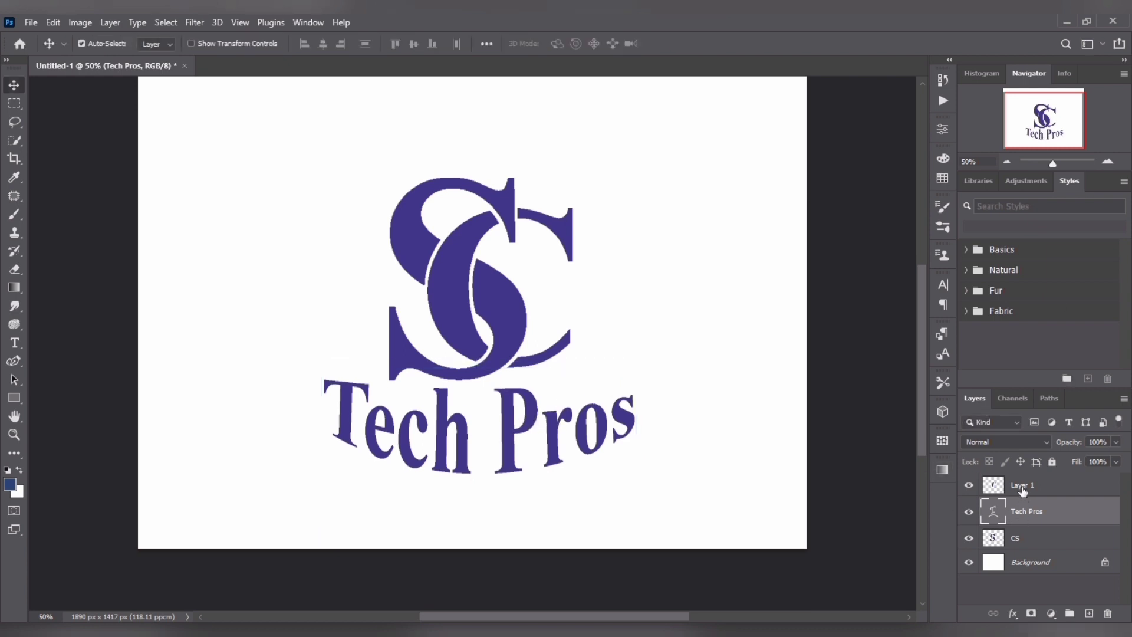
pyautogui.keyDown('ctrl'); pyautogui.click(1023, 491); pyautogui.keyUp('ctrl')
pyautogui.keyDown('ctrl'); pyautogui.click(1023, 546); pyautogui.keyUp('ctrl')
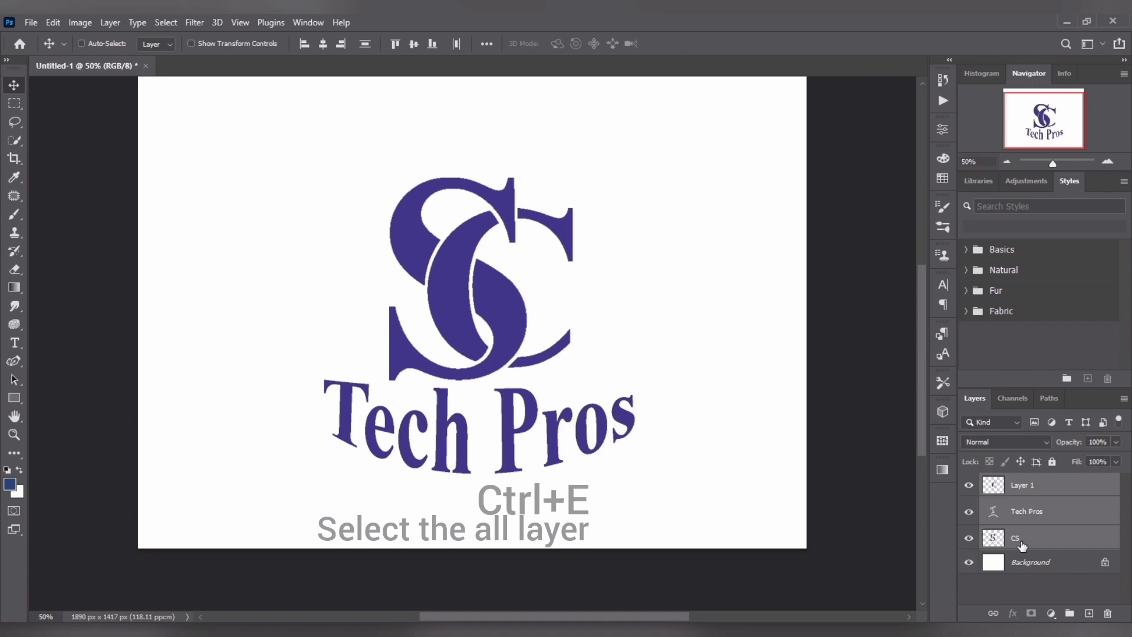
pyautogui.hotkey('ctrl', 'e')
pyautogui.click(970, 510)
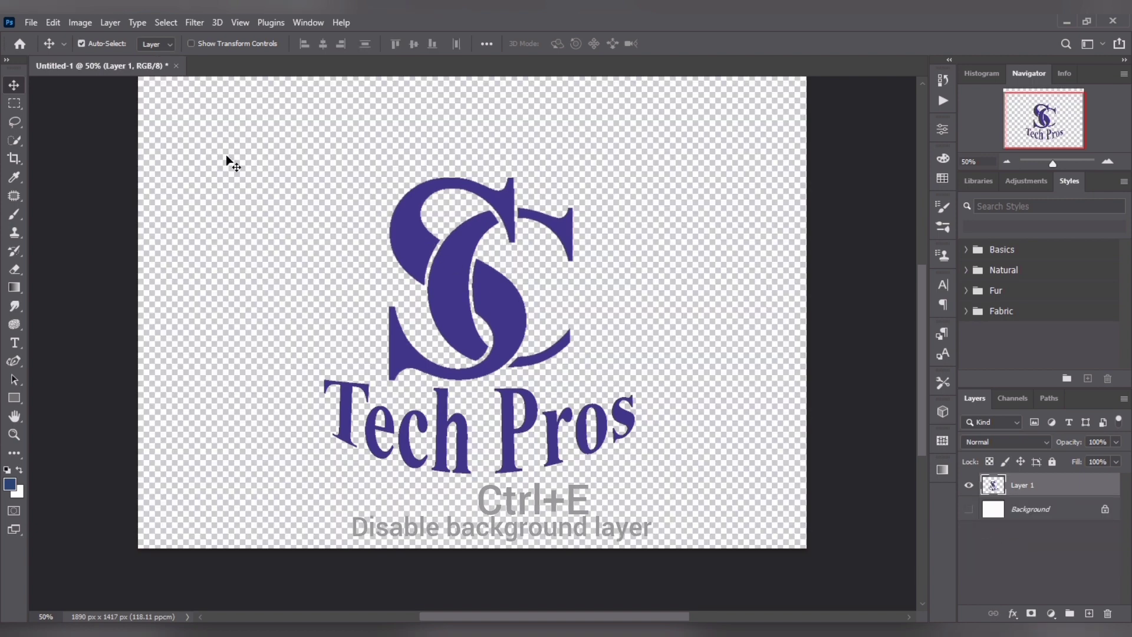
pyautogui.click(34, 23)
pyautogui.moveTo(47, 241)
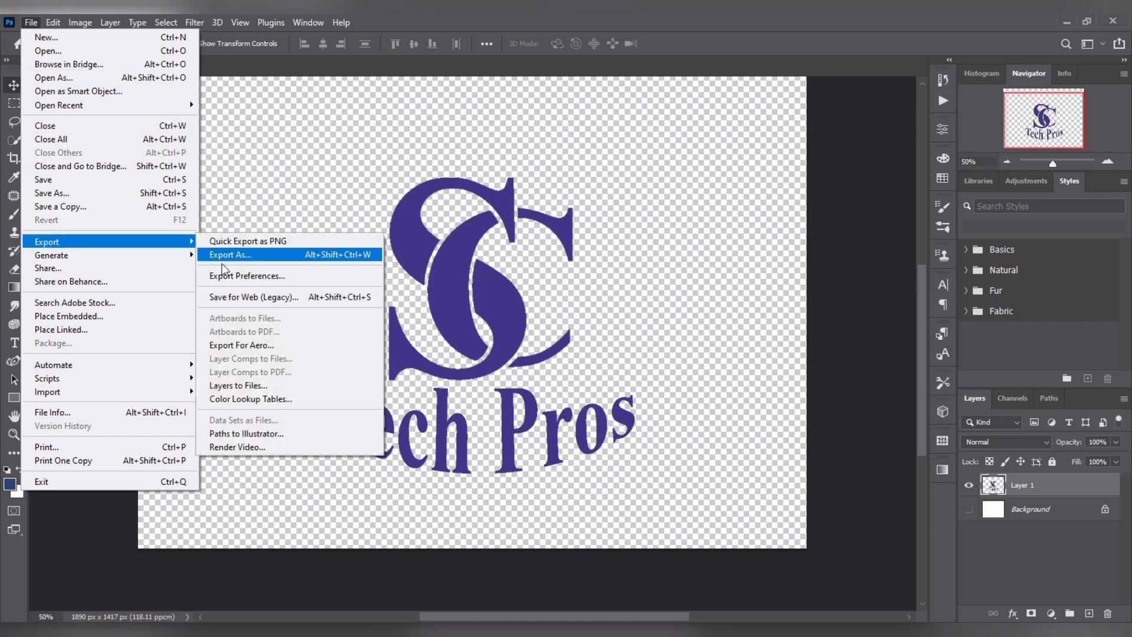
pyautogui.click(240, 243)
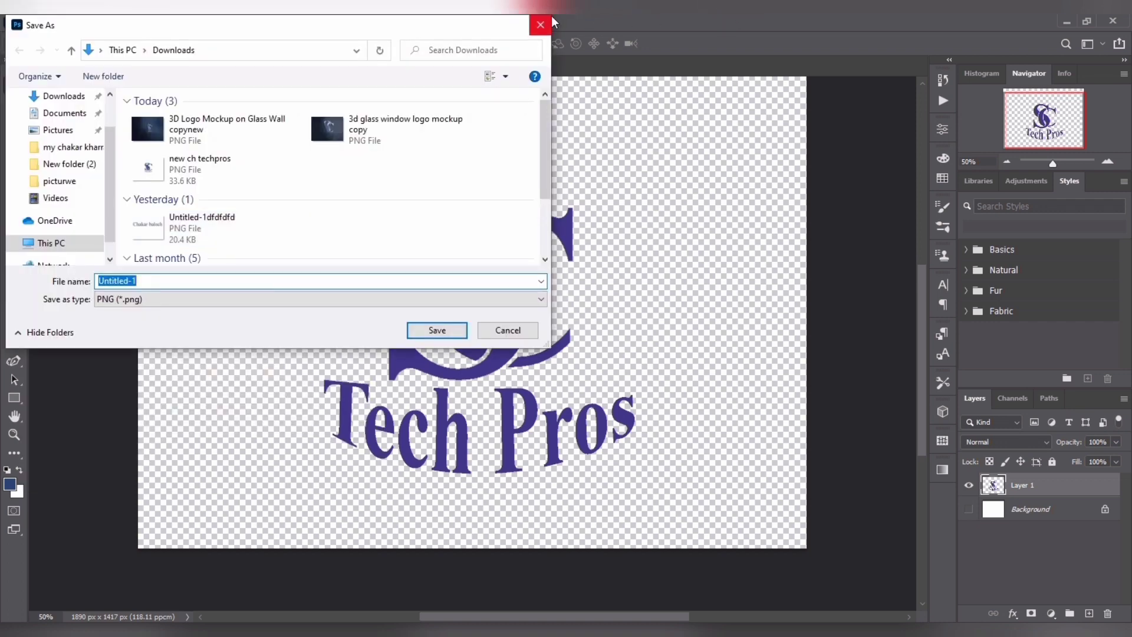
pyautogui.click(540, 24)
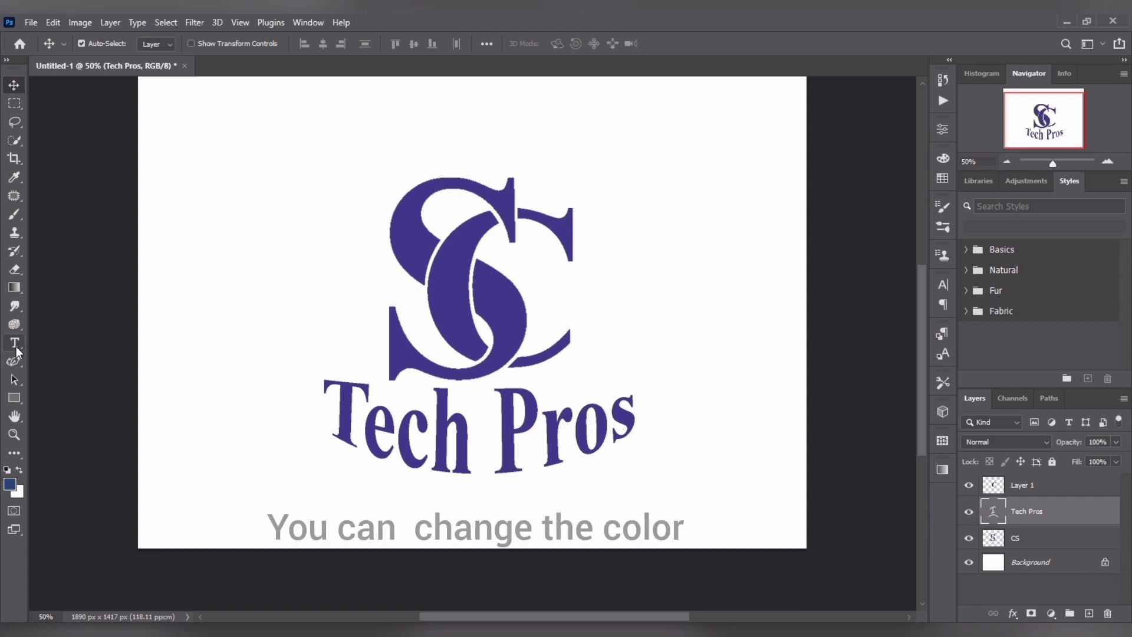
# Recolour the Tech Pros text to yellow e3da4e.
pyautogui.click(15, 346)
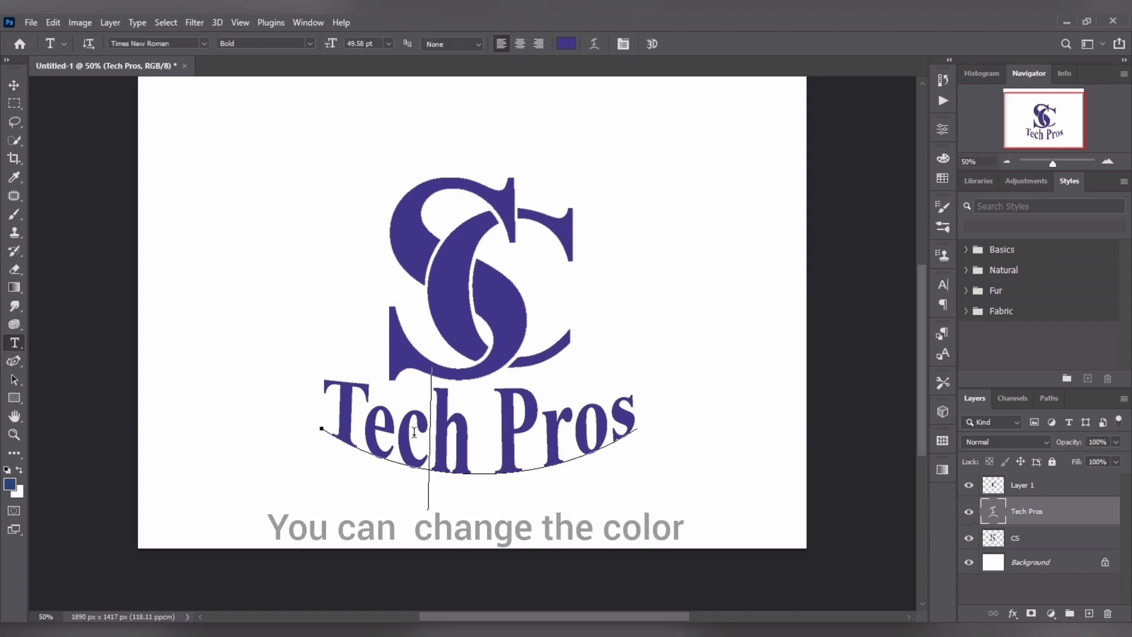
pyautogui.tripleClick(416, 439)
pyautogui.click(566, 45)
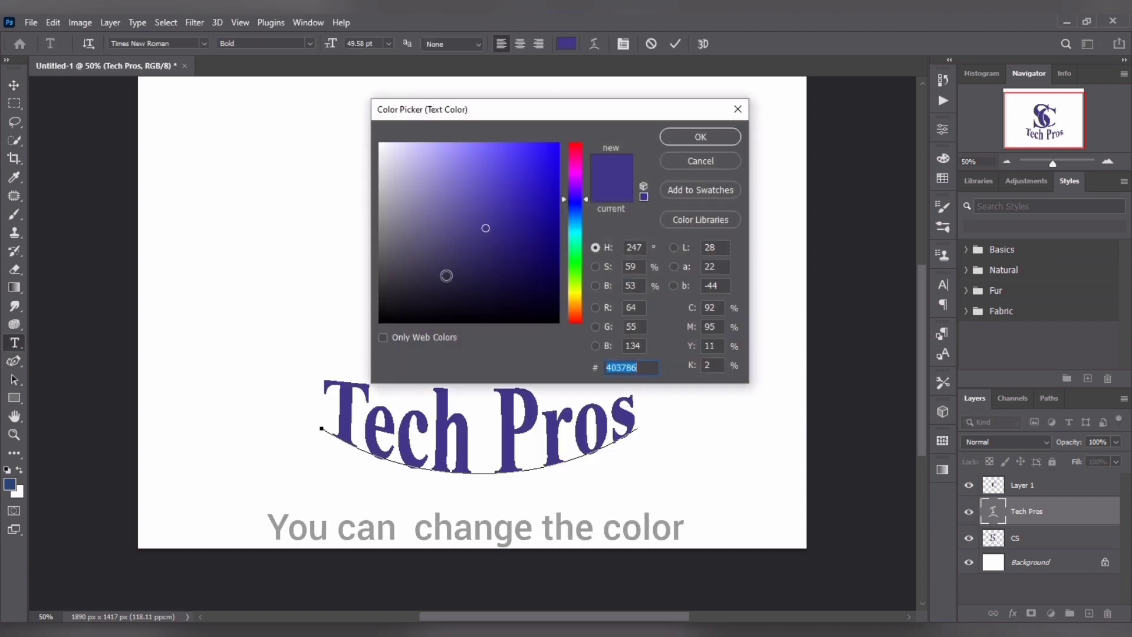
pyautogui.click(573, 291)
pyautogui.moveTo(481, 195); pyautogui.dragTo(513, 191)
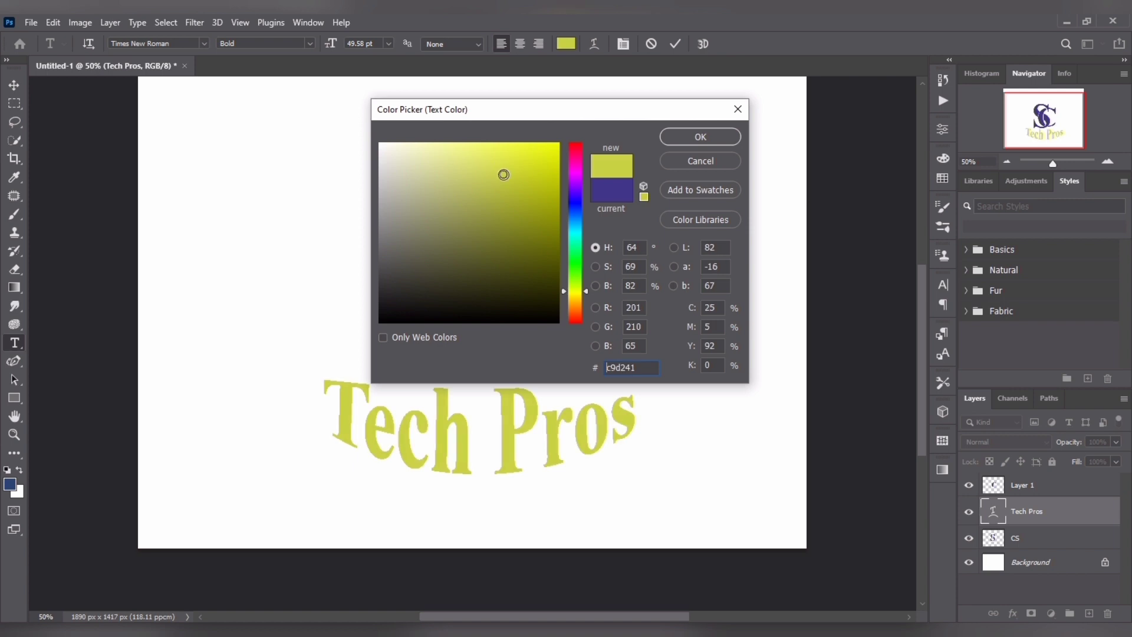
pyautogui.moveTo(576, 290); pyautogui.dragTo(572, 295)
pyautogui.click(502, 162)
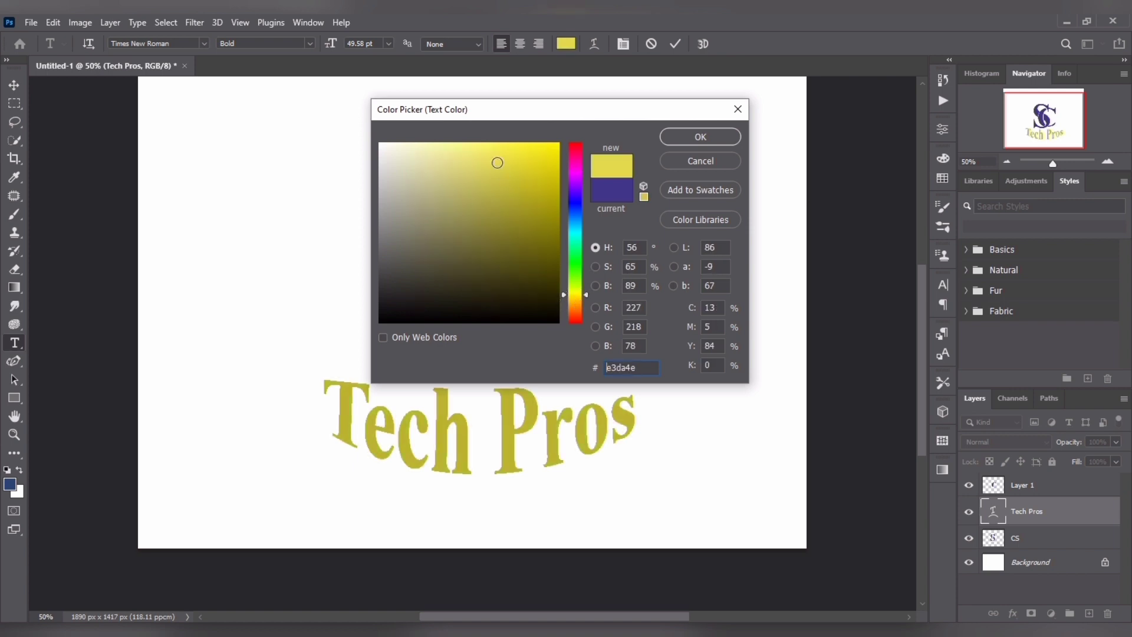
pyautogui.click(683, 134)
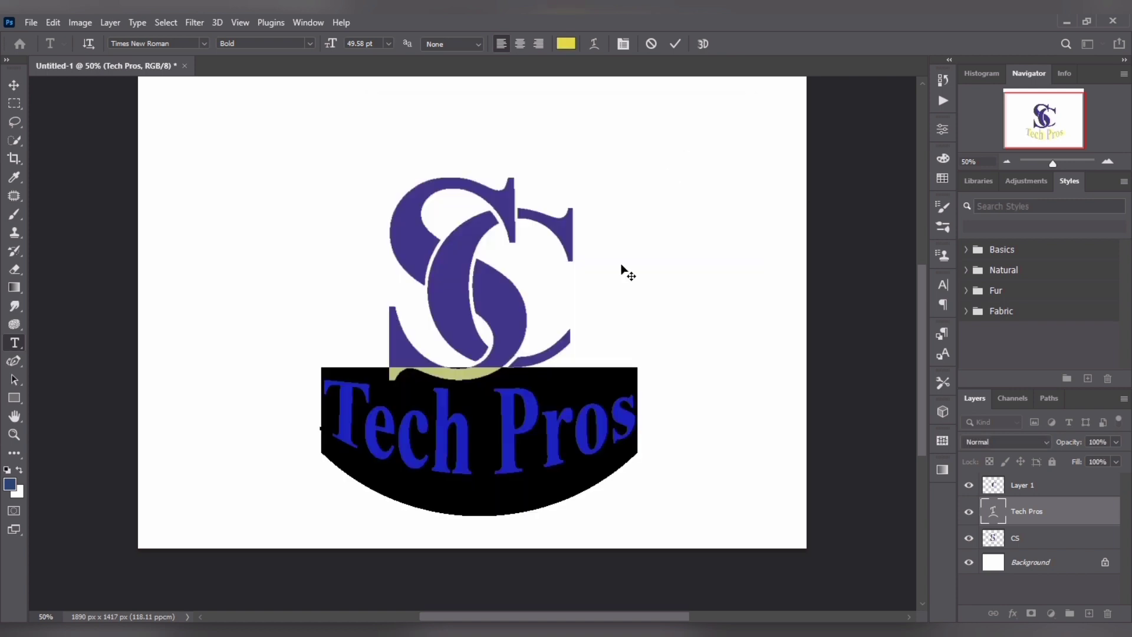
pyautogui.click(605, 466)
pyautogui.click(1029, 512)
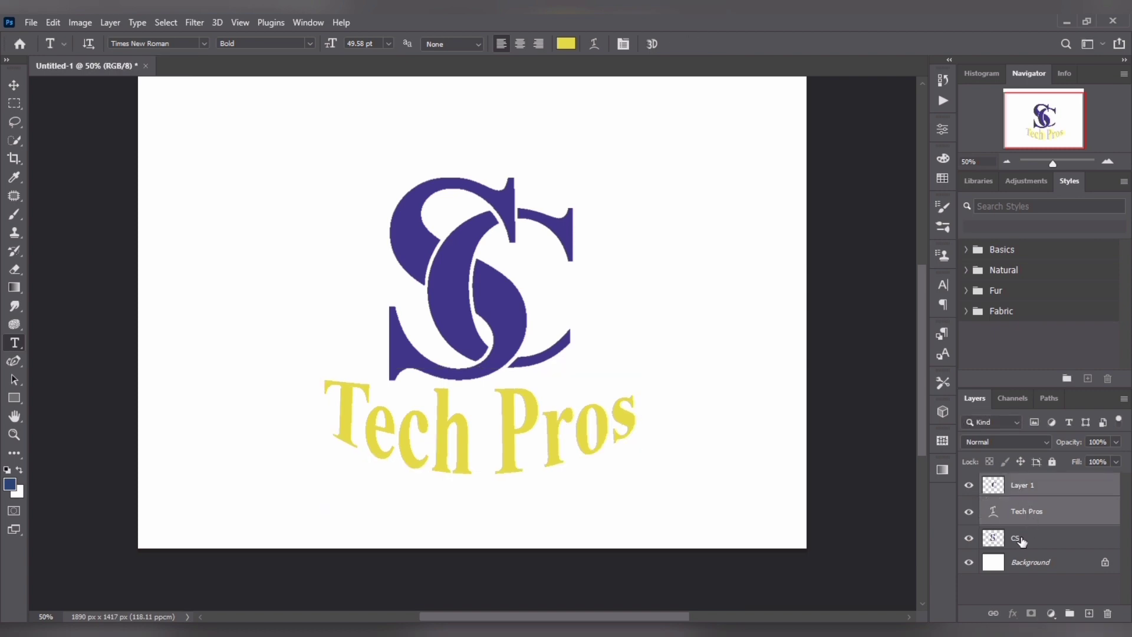
# Merge the monogram and text layers into one layer and bring up Save As.
pyautogui.keyDown('shift'); pyautogui.click(1020, 538); pyautogui.keyUp('shift')
pyautogui.hotkey('ctrl', 'e')
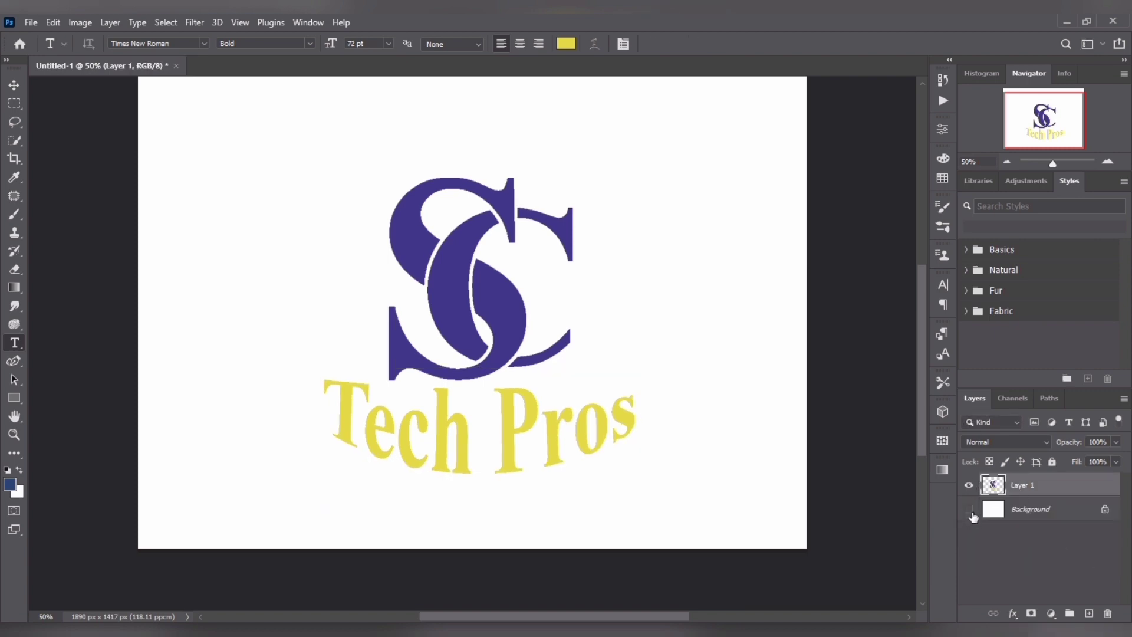
pyautogui.hotkey('ctrl', 'shift', 's')
# Save the logo as a PNG named 'CS Tech Pros.com' in Downloads.
pyautogui.write('CS Tech Pros.com')
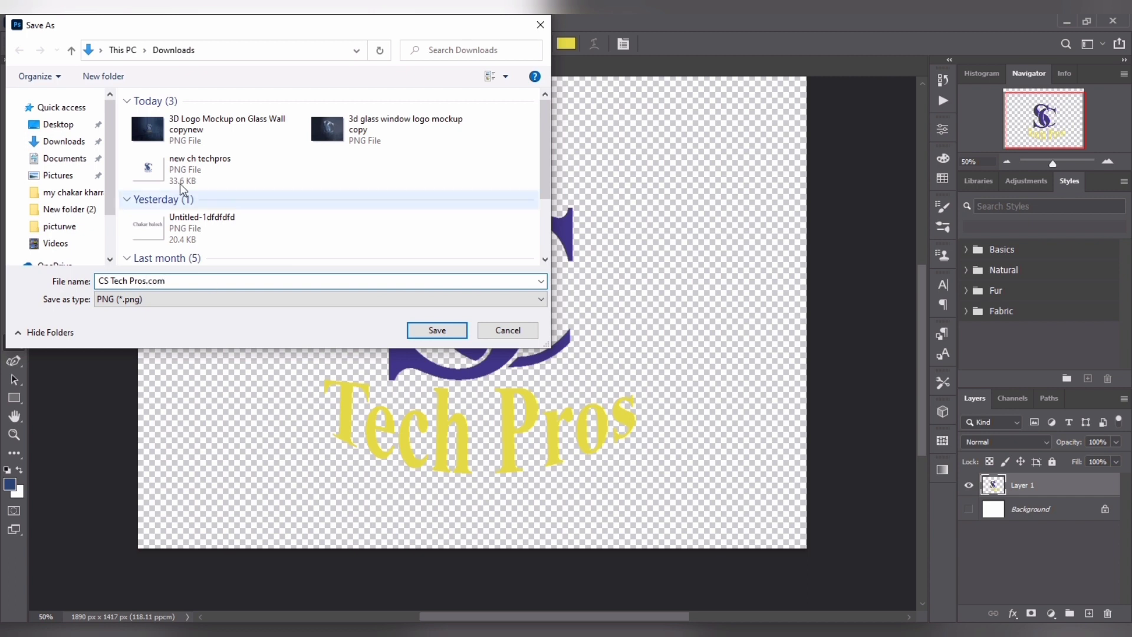
pyautogui.click(83, 149)
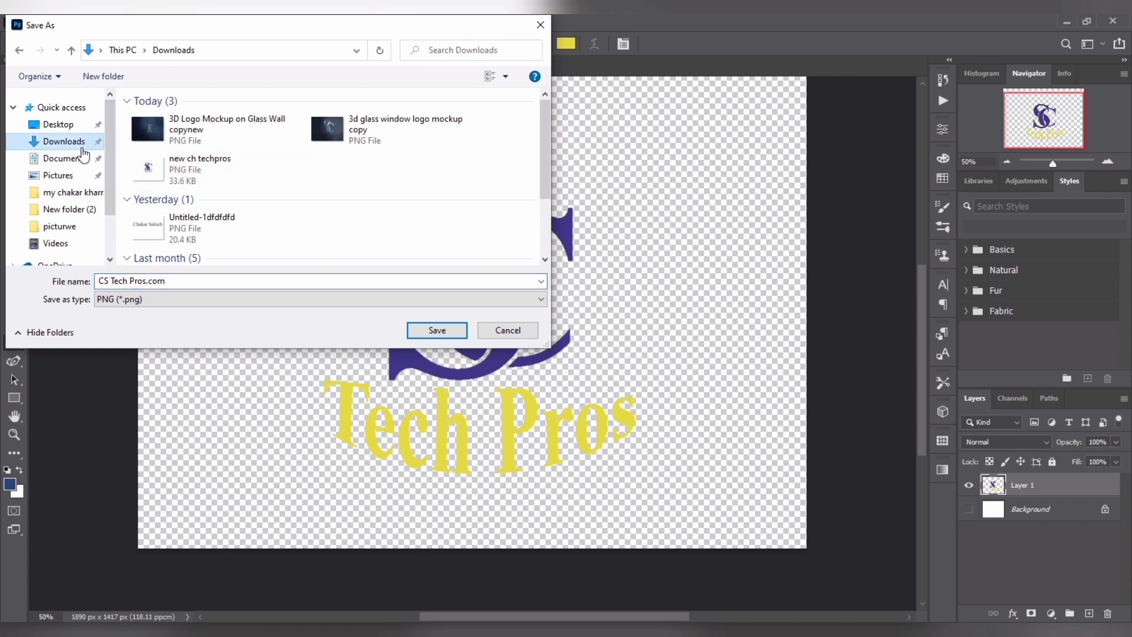
pyautogui.click(438, 331)
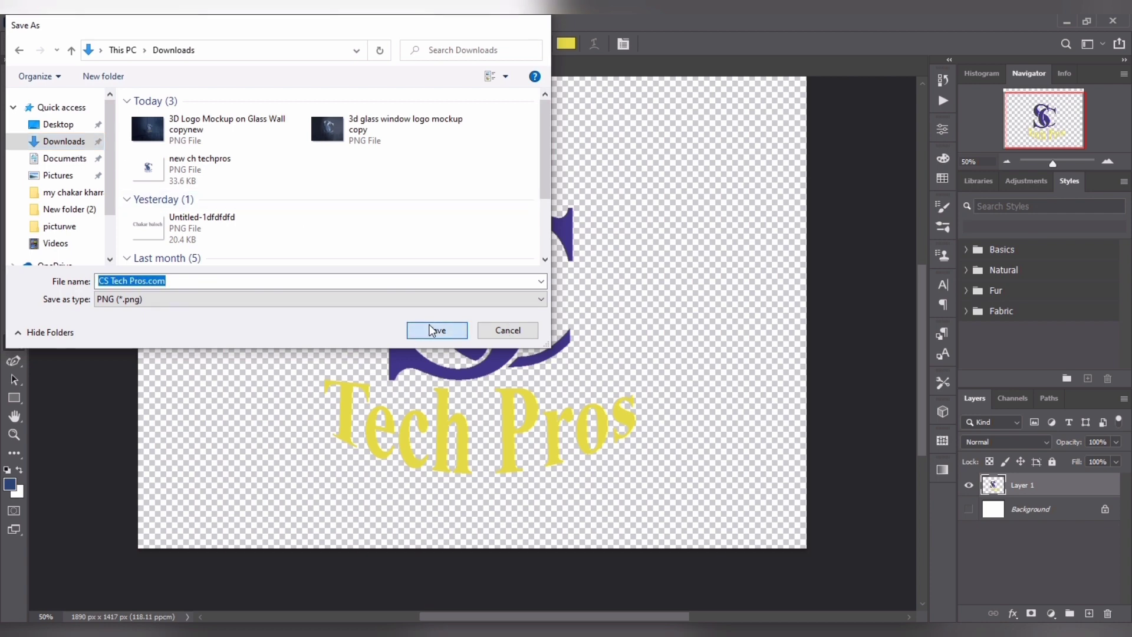
# Open the saved CS Tech Pros.com PNG.
pyautogui.click(30, 22)
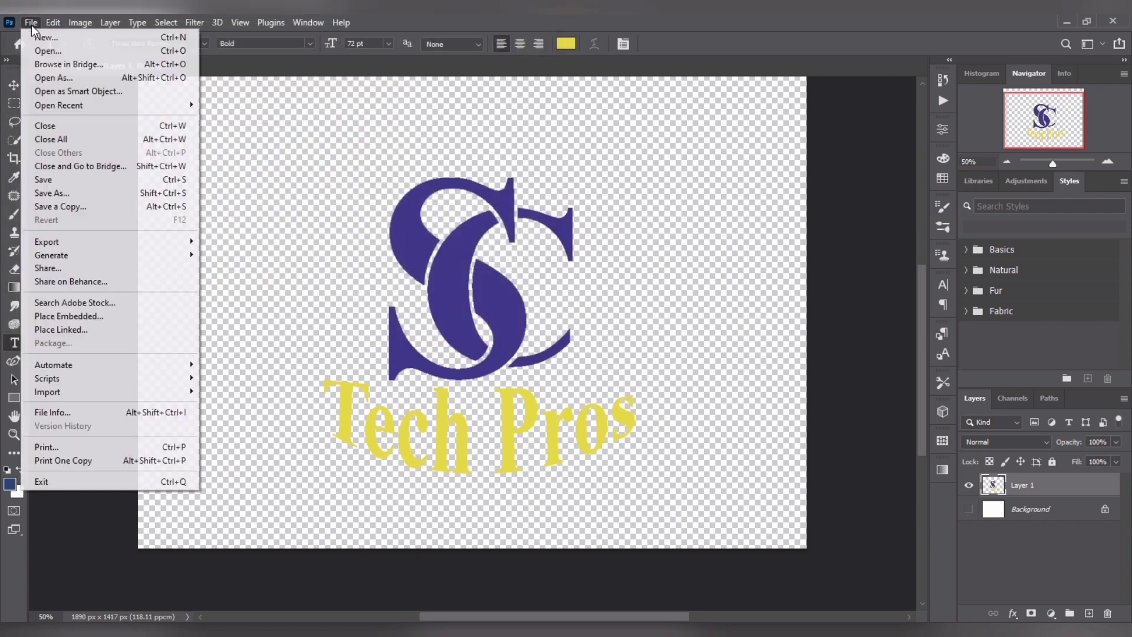
pyautogui.press('Escape')
pyautogui.hotkey('ctrl', 'o')
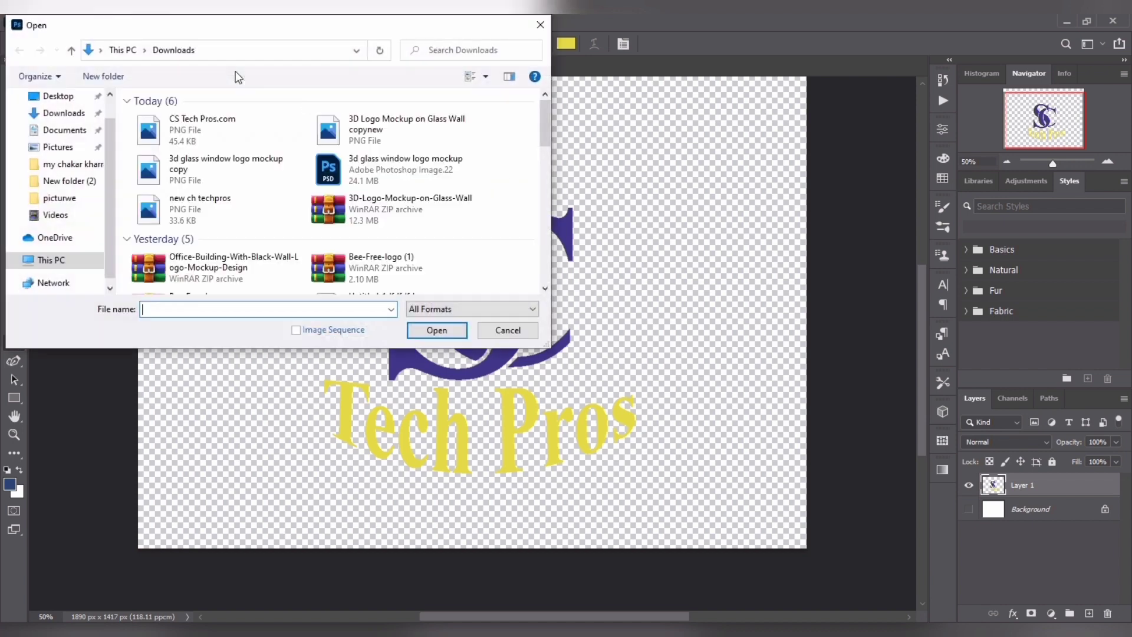
pyautogui.click(213, 122)
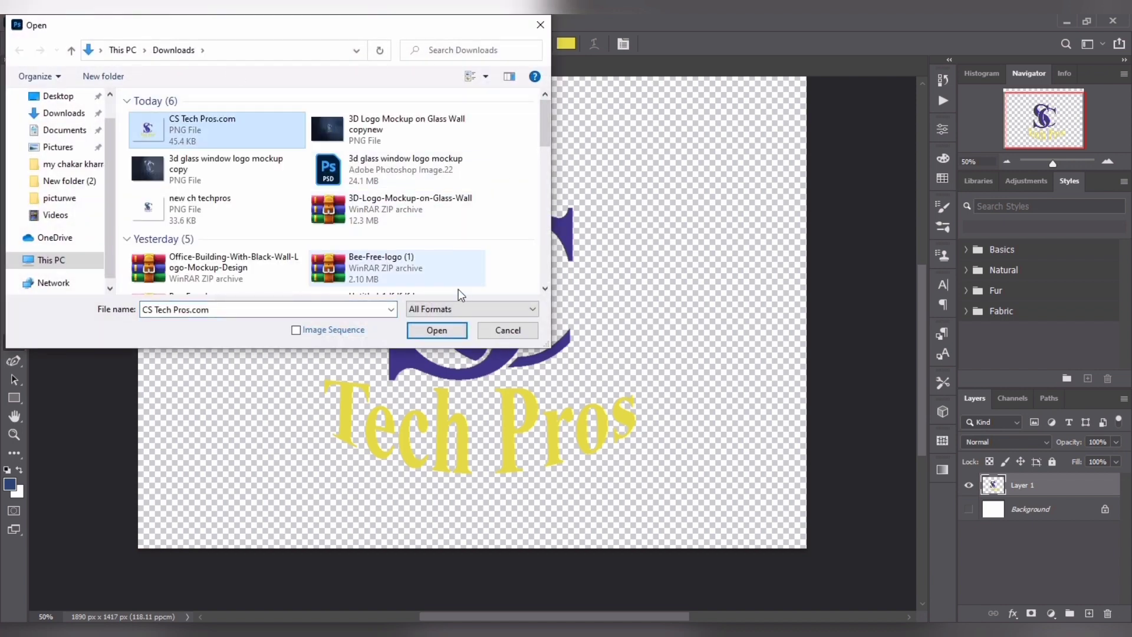
pyautogui.click(440, 331)
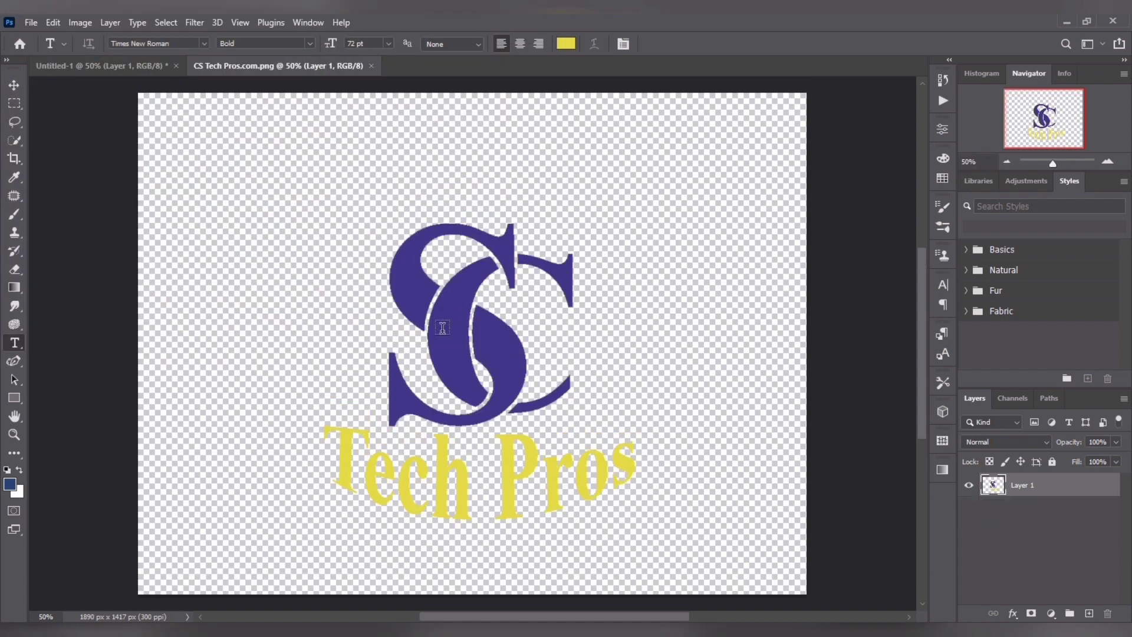
# Close Untitled-1 without saving and open 3d glass window logo mockup.psd from recent files.
pyautogui.click(162, 75)
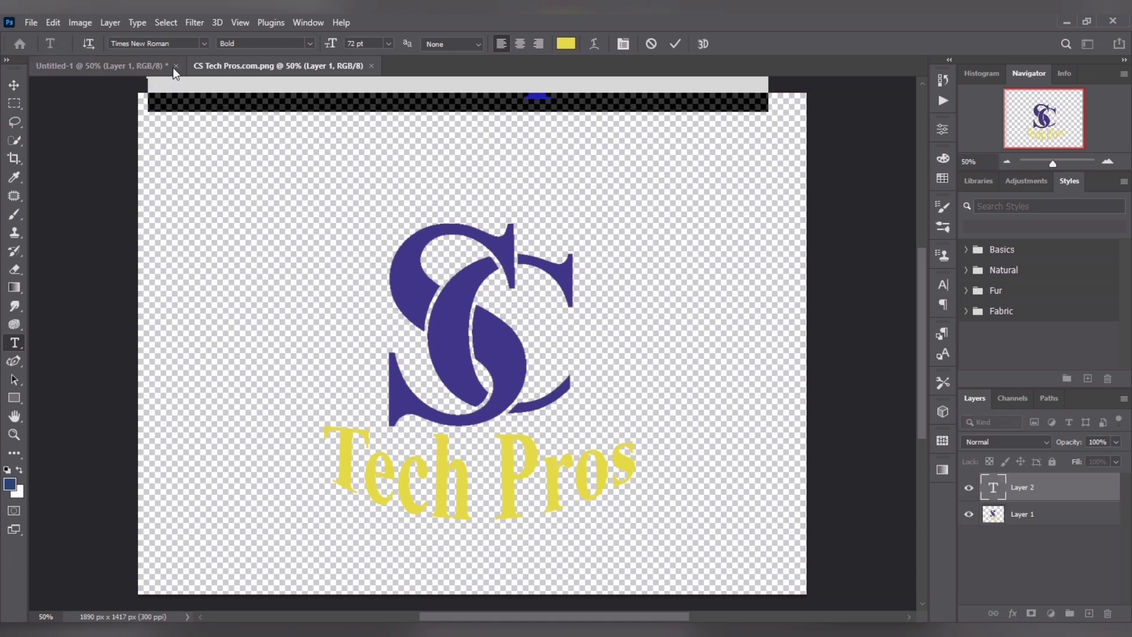
pyautogui.click(174, 66)
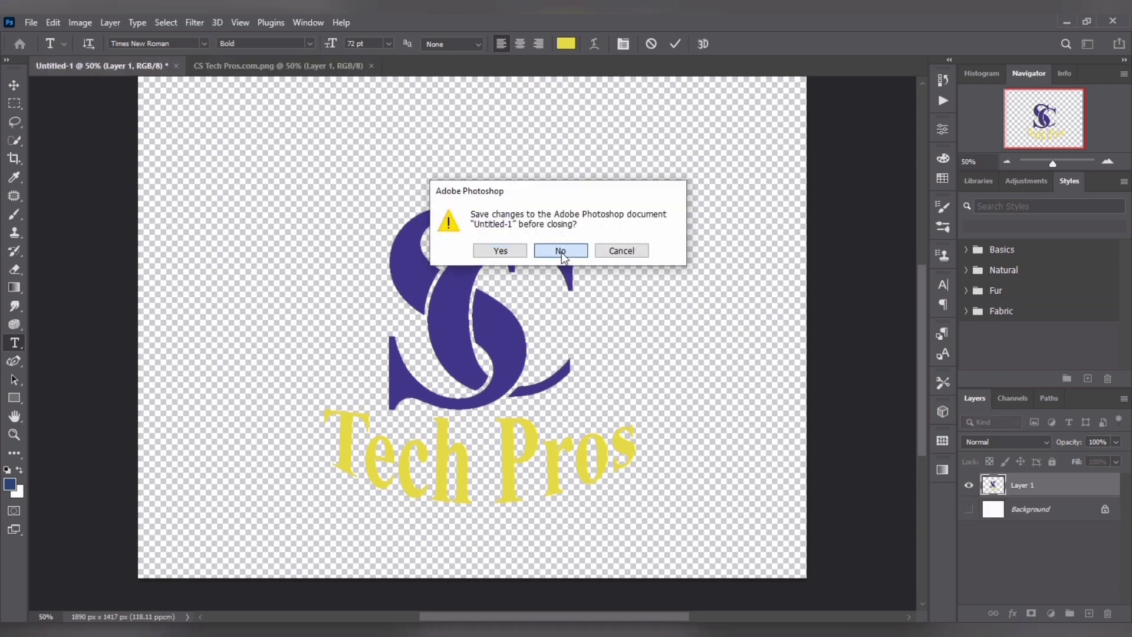
pyautogui.click(561, 251)
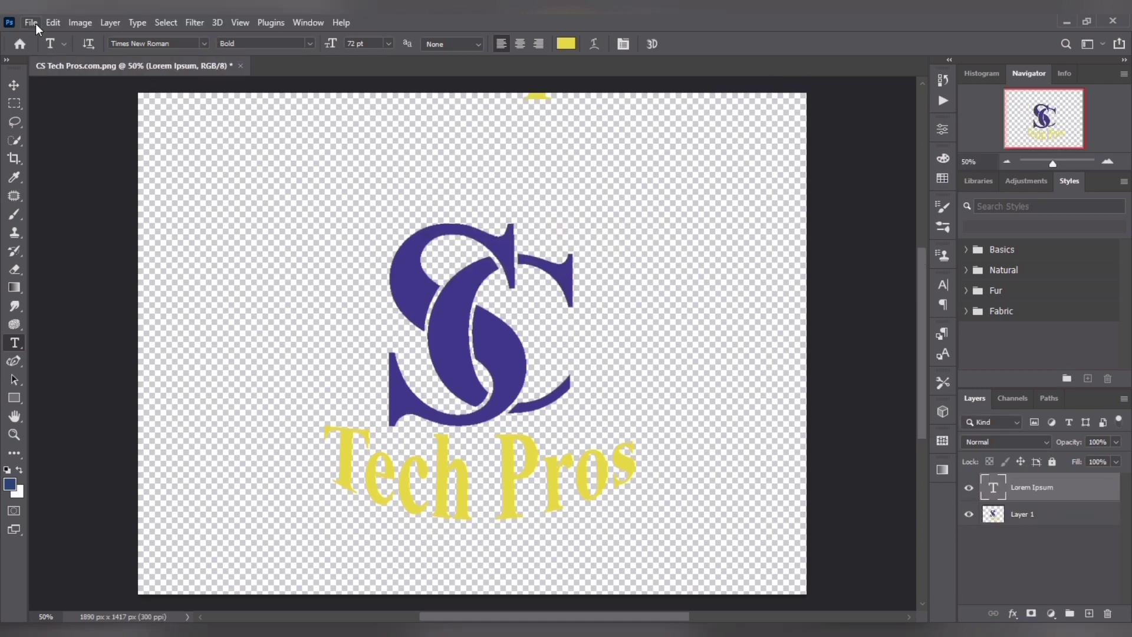
pyautogui.press('Escape')
pyautogui.click(34, 17)
pyautogui.moveTo(59, 105)
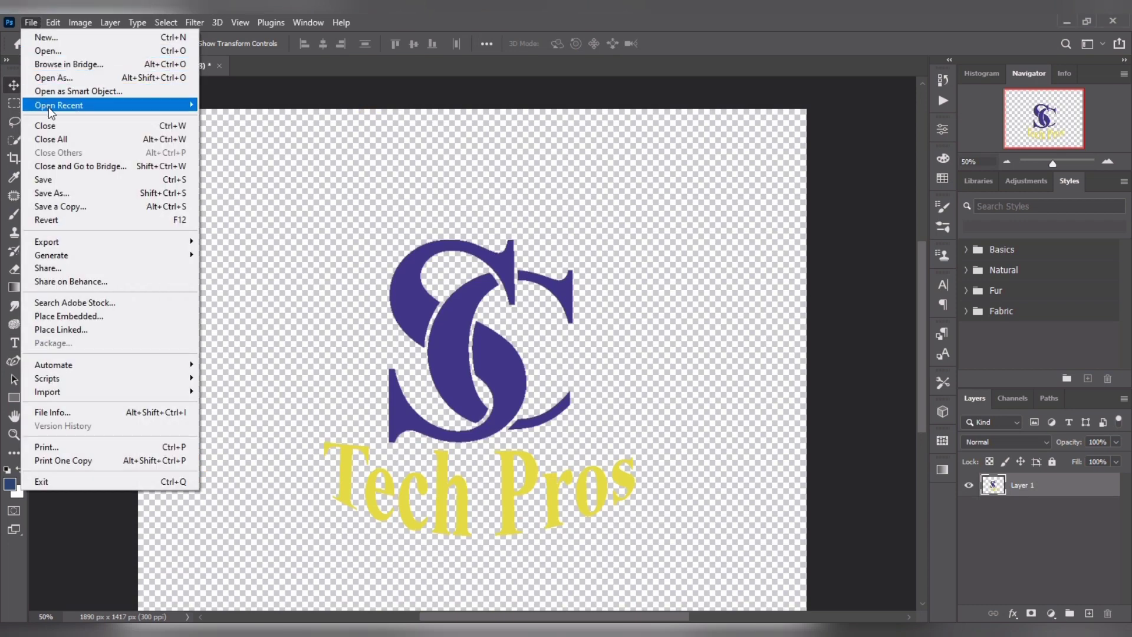
pyautogui.click(252, 105)
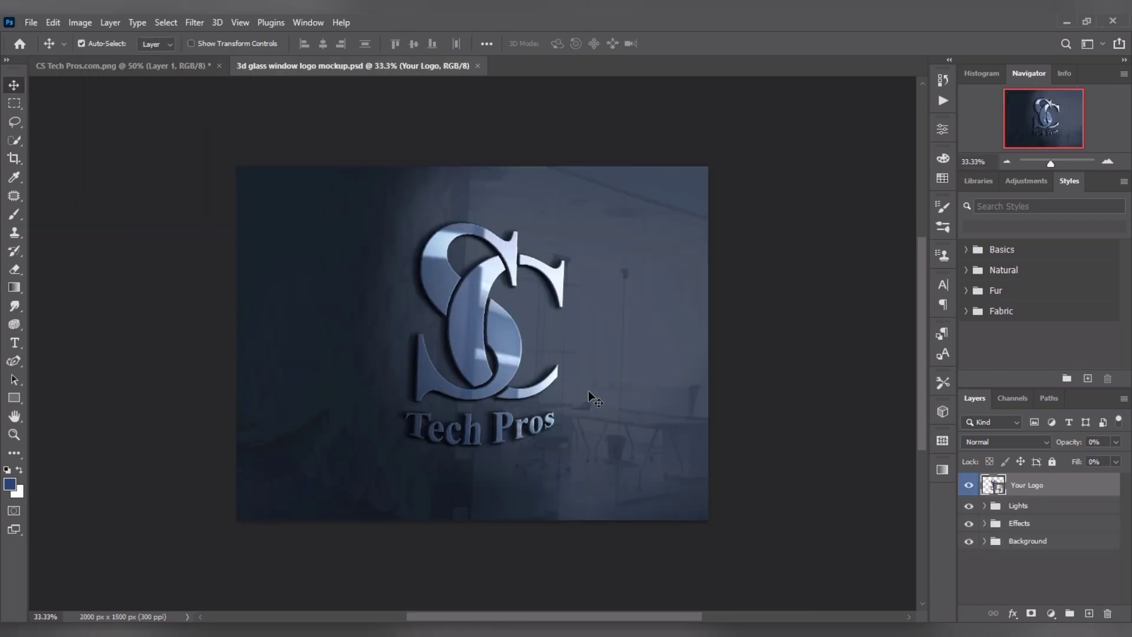
# In the Your Logo smart object, hide the old CS layer and drag in the SC logo.
pyautogui.doubleClick(999, 490)
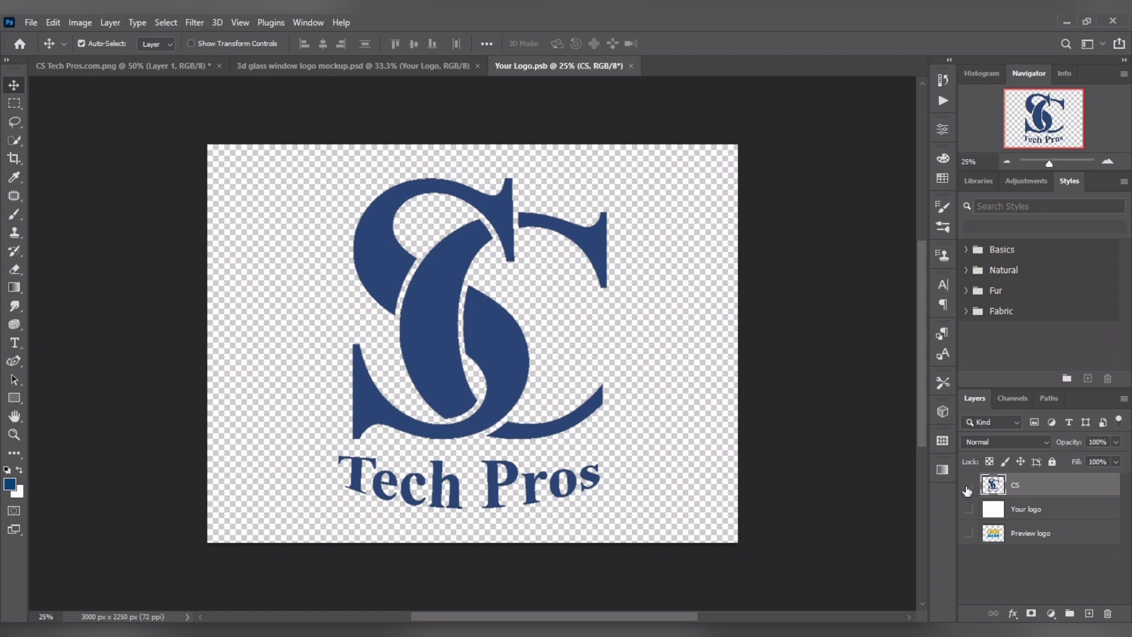
pyautogui.click(969, 485)
pyautogui.click(170, 66)
pyautogui.moveTo(466, 271)
pyautogui.mouseDown()
pyautogui.moveTo(545, 71)
pyautogui.moveTo(450, 279)
pyautogui.mouseUp()
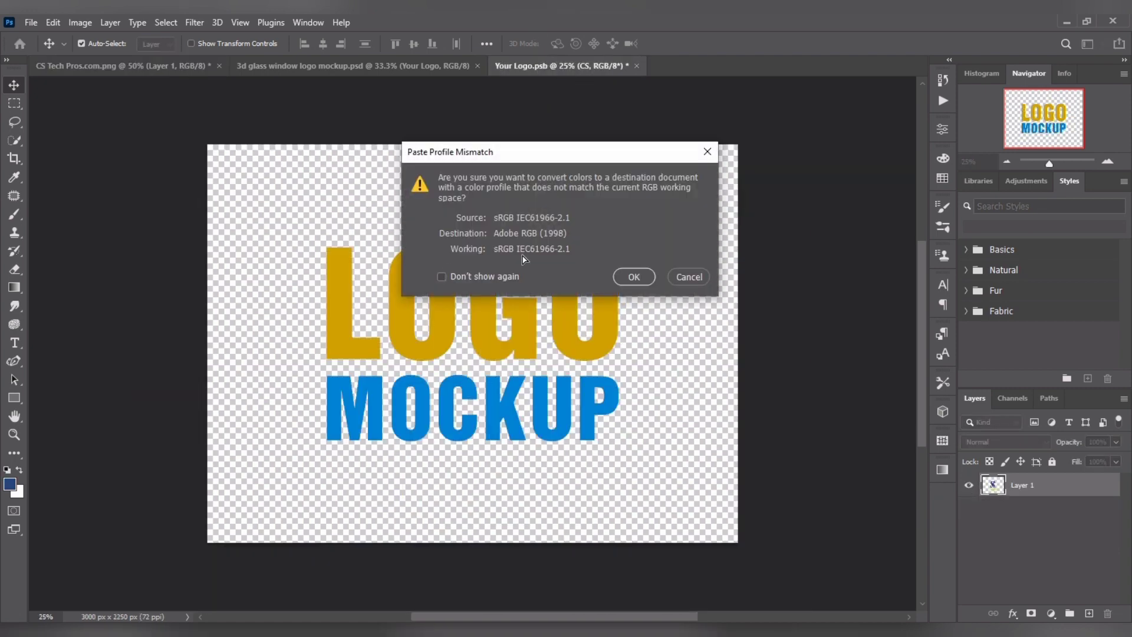
pyautogui.click(635, 276)
# Enlarge the SC logo to roughly double size and centre it on the canvas.
pyautogui.hotkey('ctrl', 't')
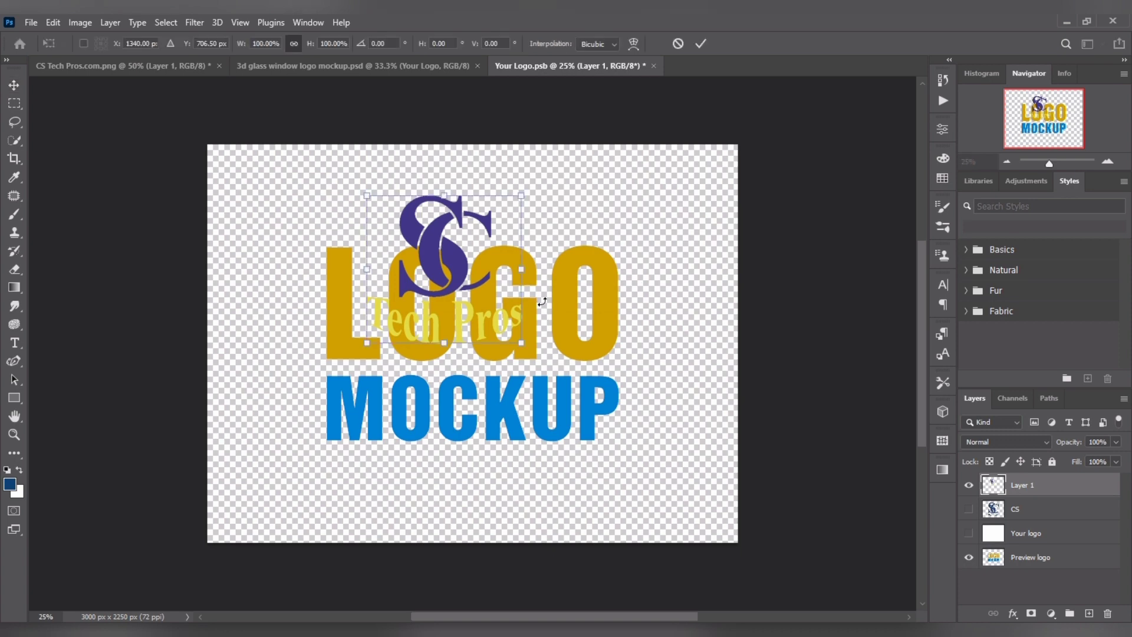
pyautogui.moveTo(521, 342); pyautogui.dragTo(684, 497)
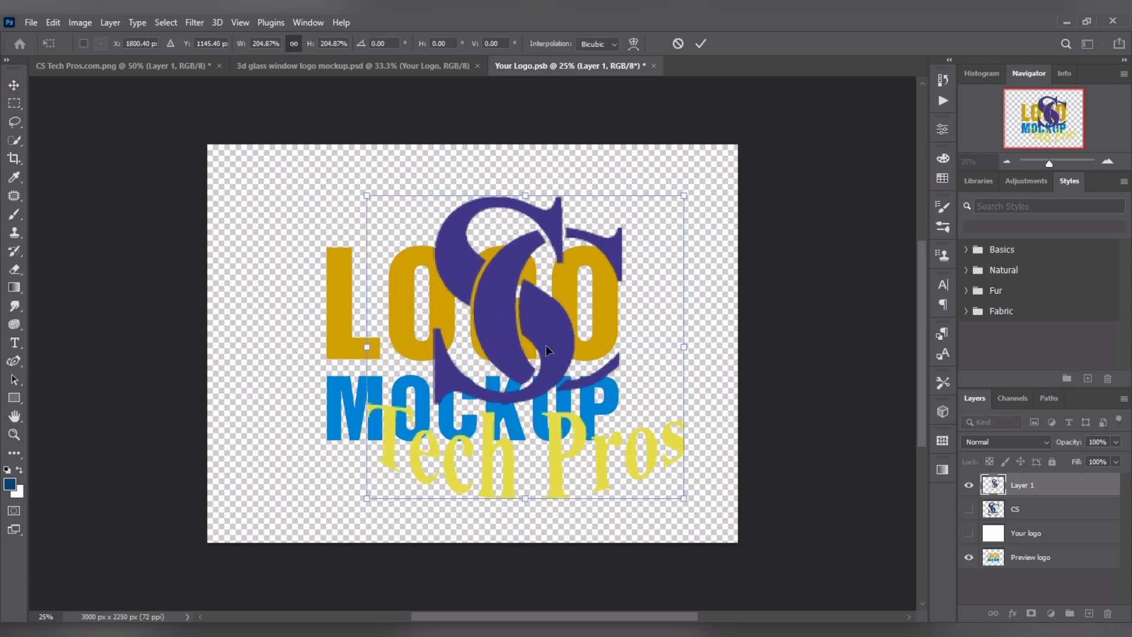
pyautogui.moveTo(634, 392); pyautogui.dragTo(594, 382)
pyautogui.moveTo(649, 489); pyautogui.dragTo(675, 504)
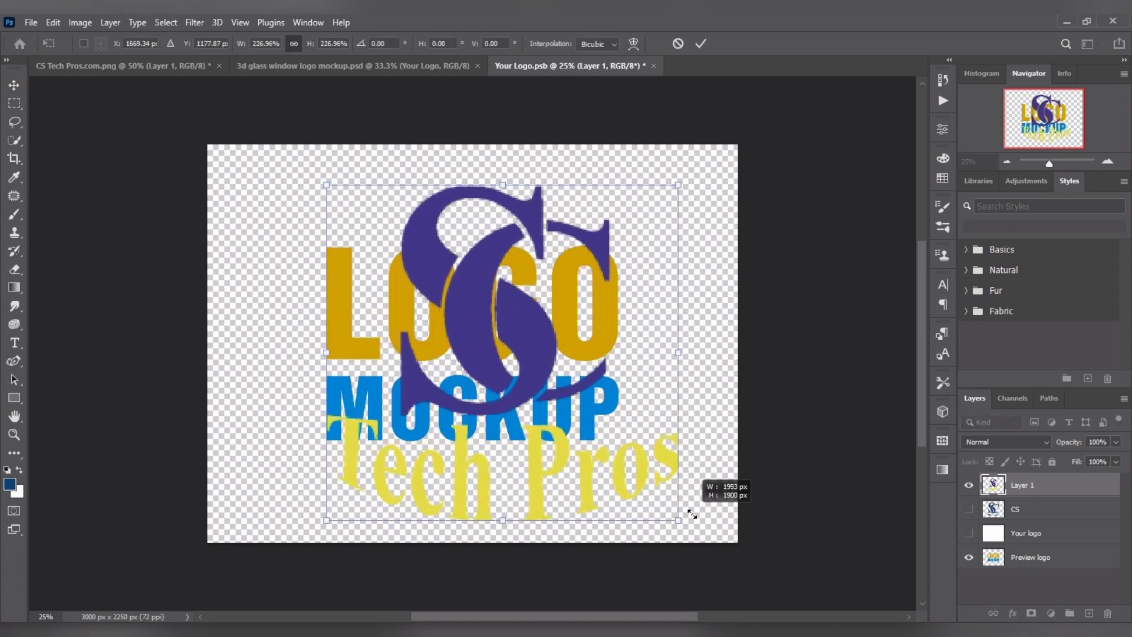
pyautogui.moveTo(528, 349); pyautogui.dragTo(506, 348)
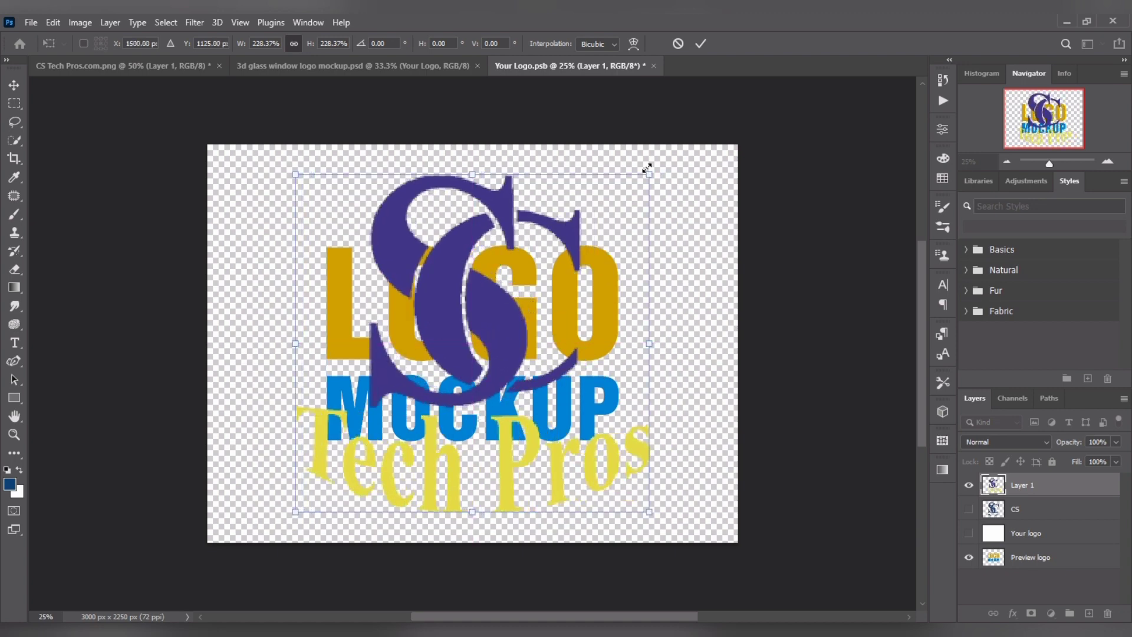
# Hide the LOGO MOCKUP preview, save and close the smart object, and view the mockup at 50%.
pyautogui.click(969, 558)
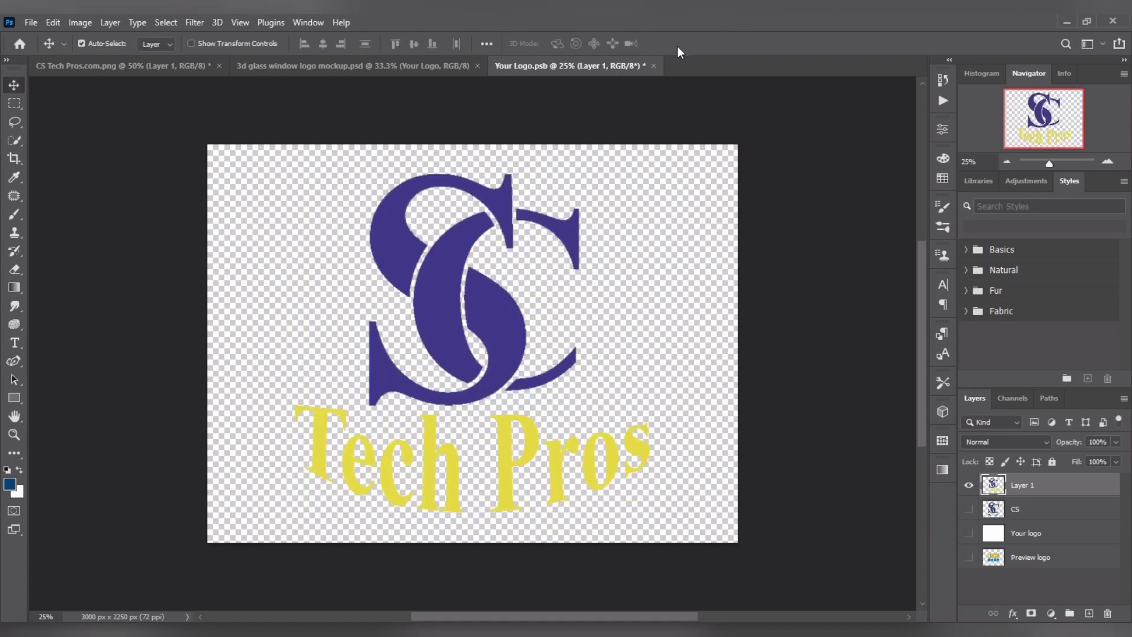
pyautogui.click(654, 65)
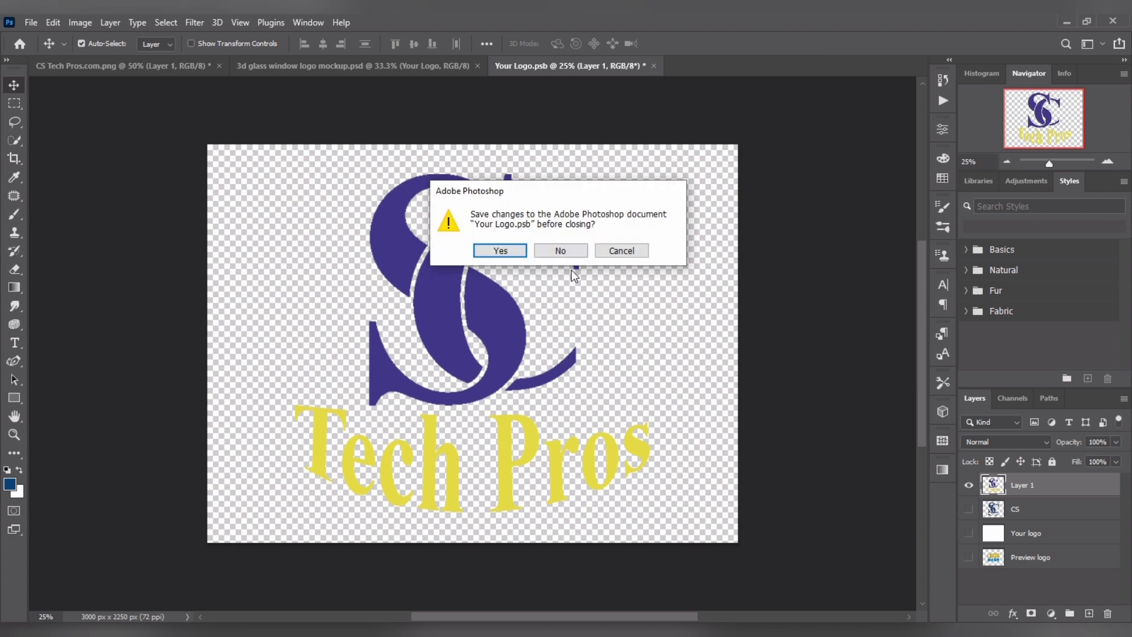
pyautogui.click(514, 250)
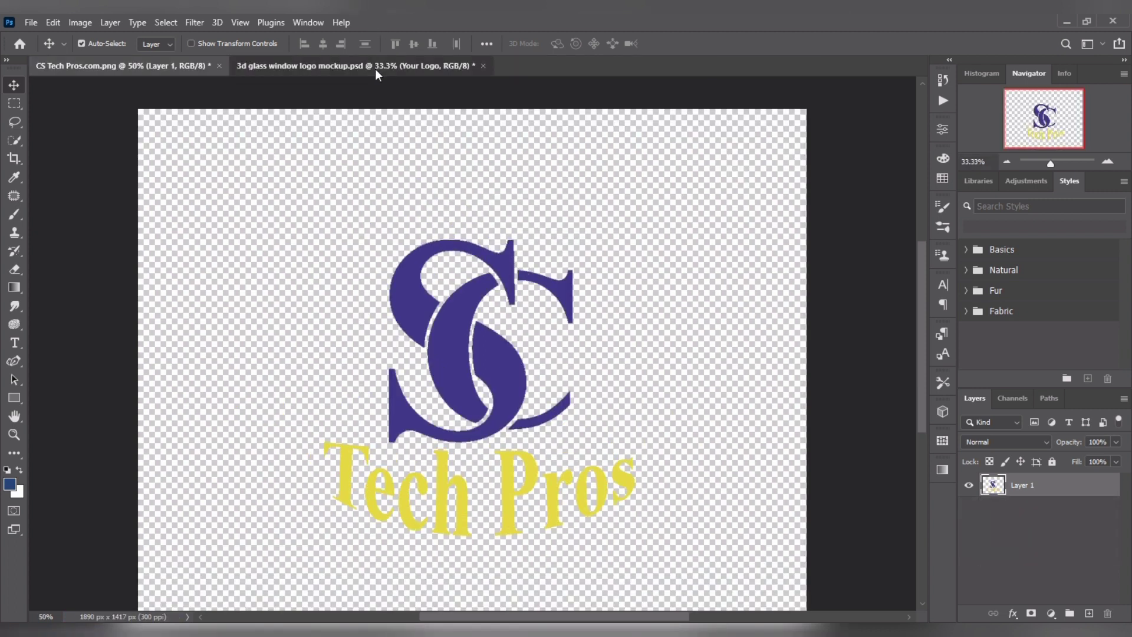
pyautogui.click(375, 69)
pyautogui.hotkey('ctrl', '+')
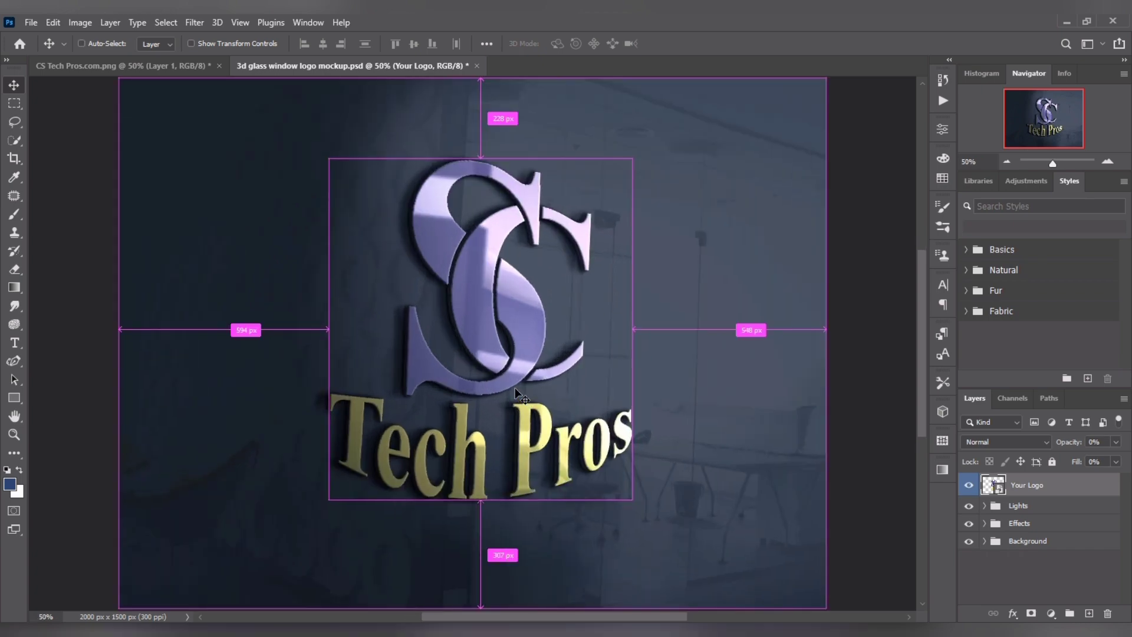
# Save a PNG copy of the mockup named 'SC' to Downloads.
pyautogui.click(32, 23)
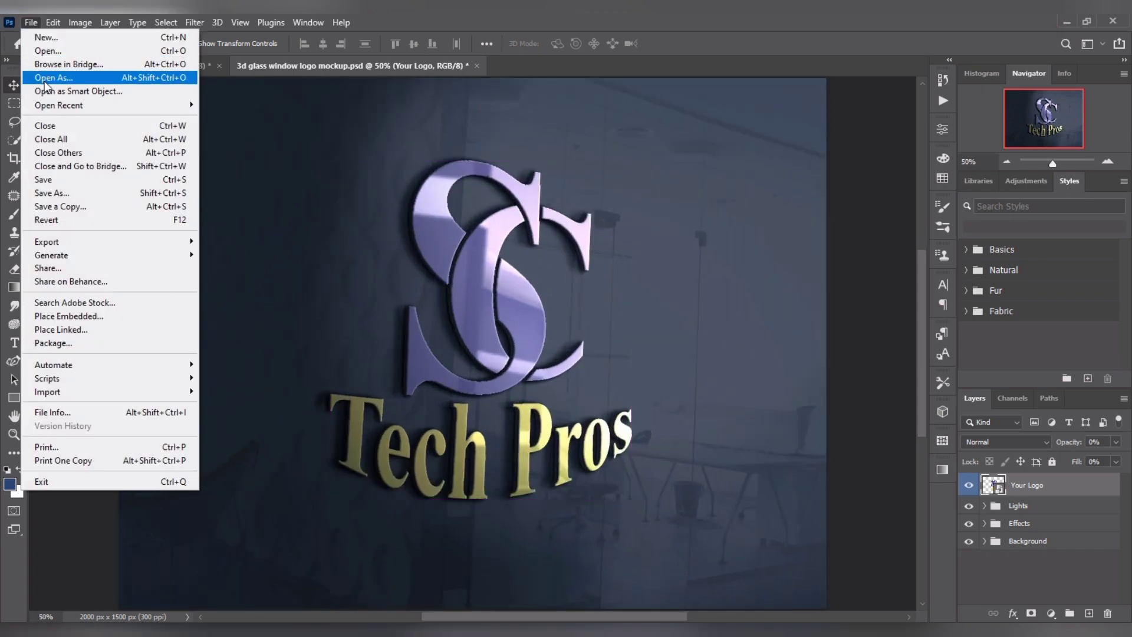
pyautogui.click(59, 194)
pyautogui.click(303, 333)
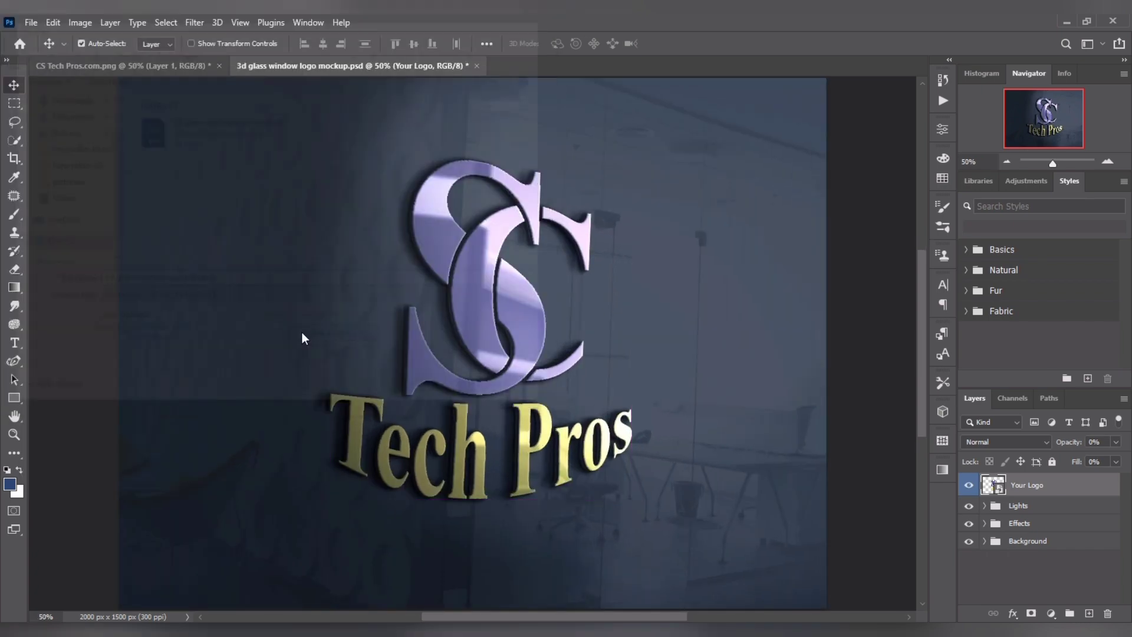
pyautogui.press('BackSpace')
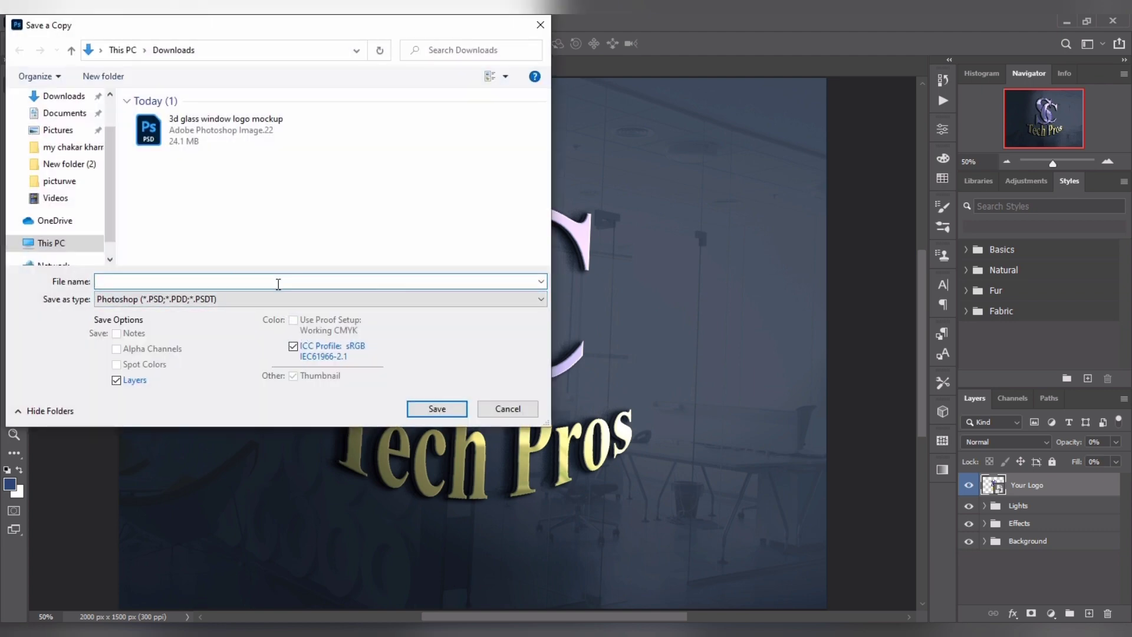
pyautogui.write('SC')
pyautogui.click(540, 299)
pyautogui.click(531, 504)
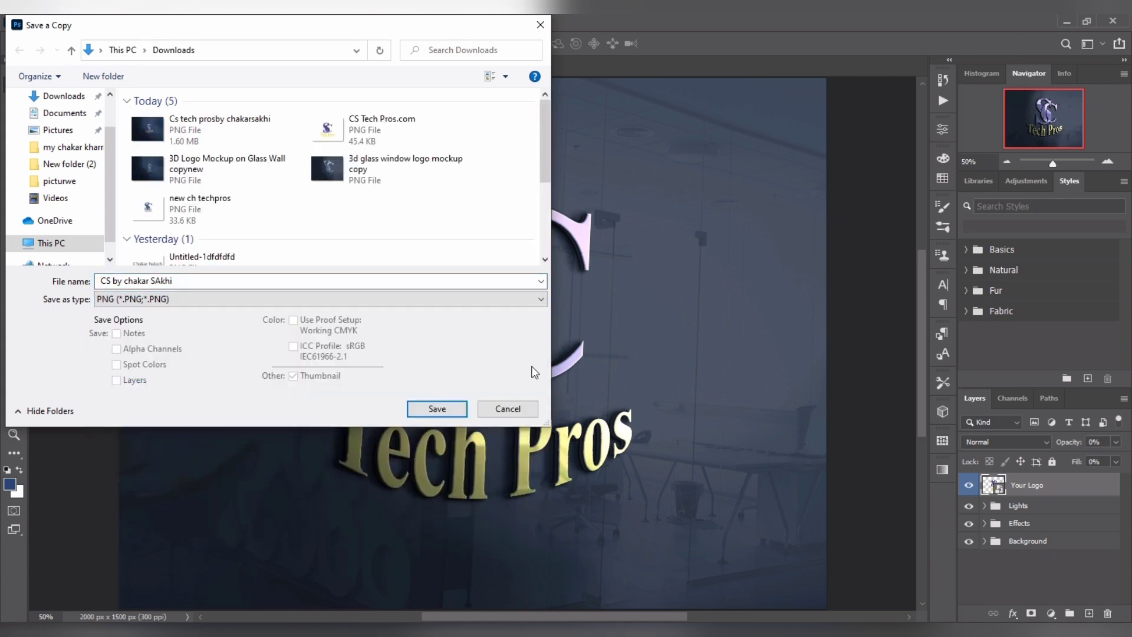
pyautogui.click(435, 413)
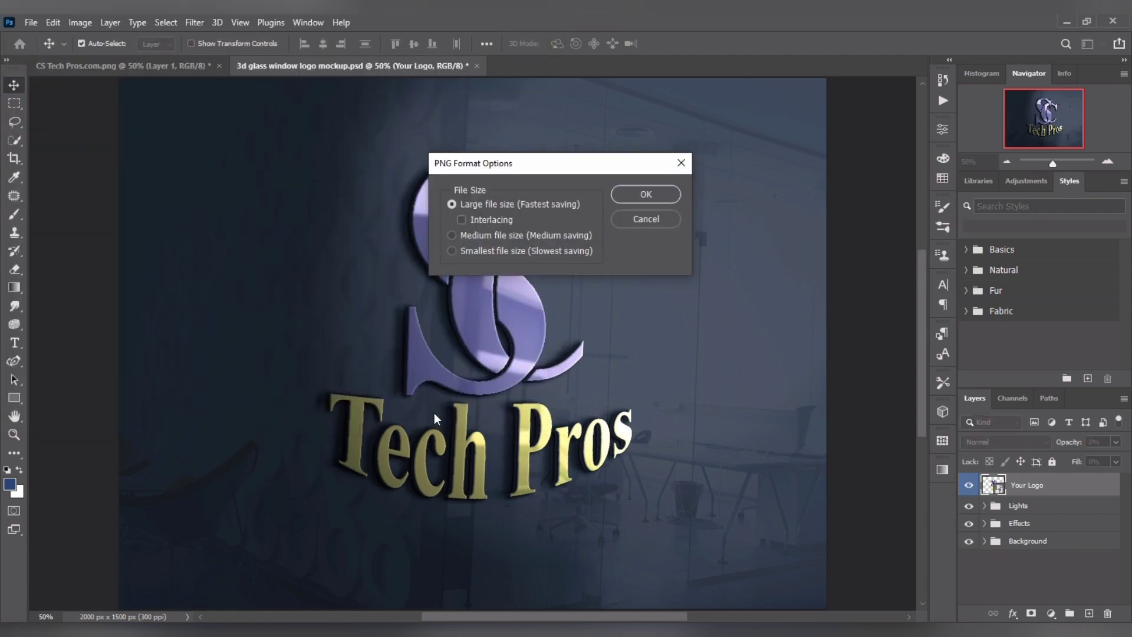
pyautogui.click(617, 196)
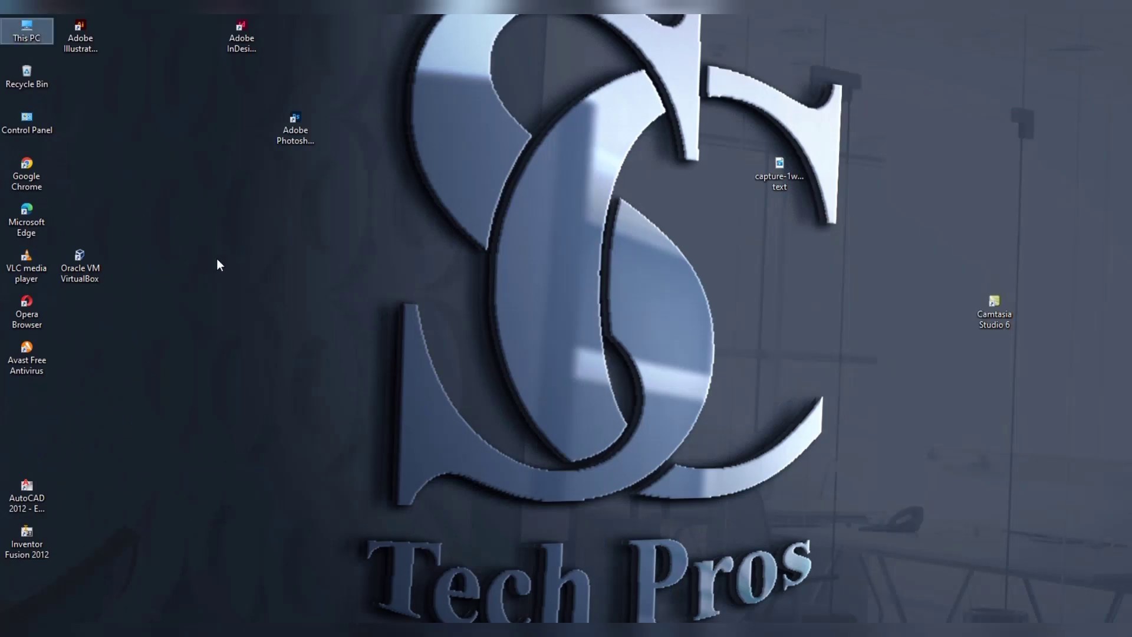
# Open the exported PNG from the Downloads folder in Photos.
pyautogui.doubleClick(24, 32)
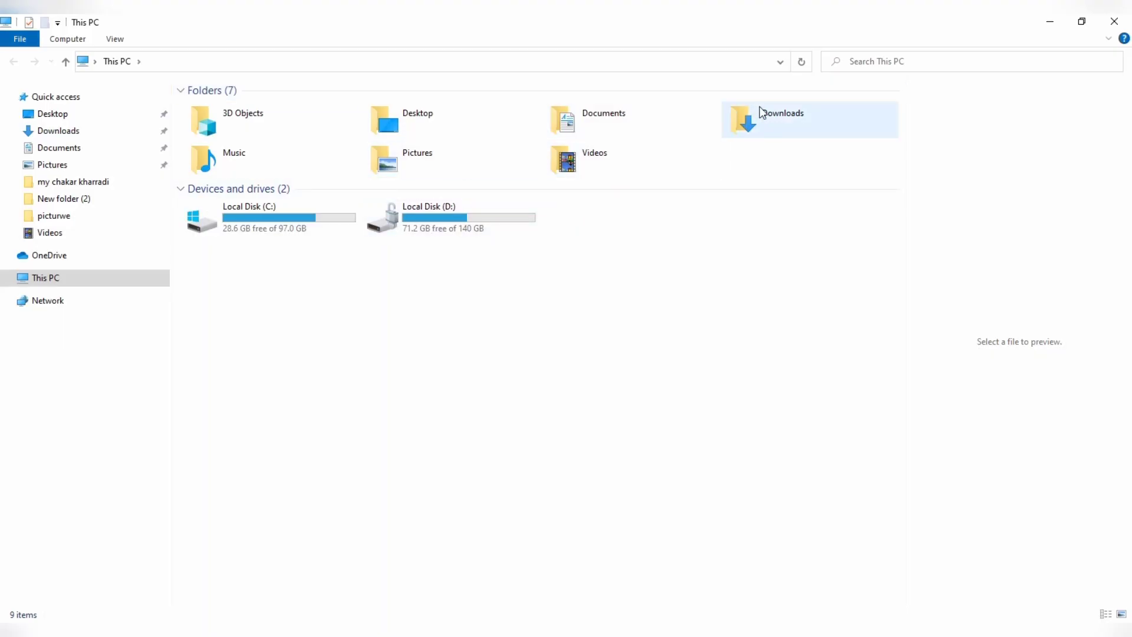
pyautogui.doubleClick(759, 112)
pyautogui.click(244, 237)
pyautogui.doubleClick(245, 237)
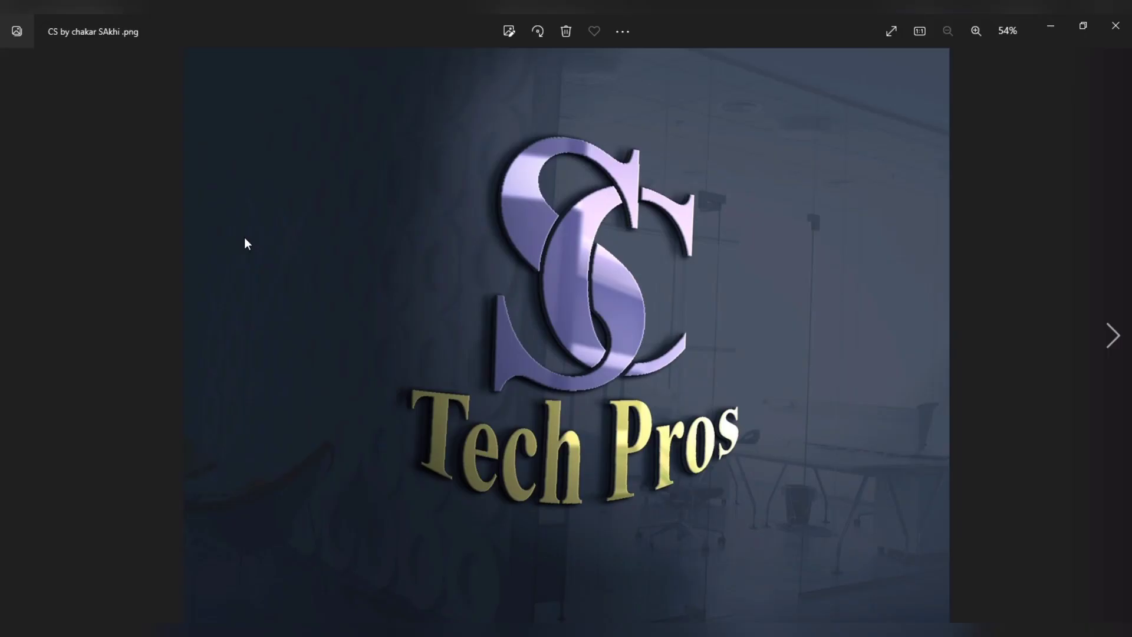